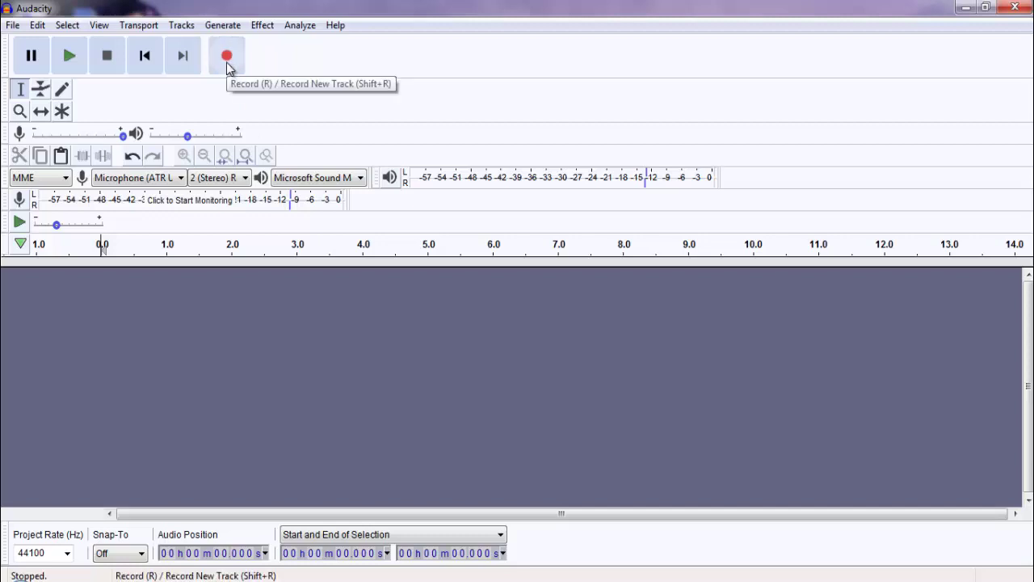
- Record a spoken audio track about 10.3 seconds long
{"action": "left_click", "coordinate": [227, 65]}
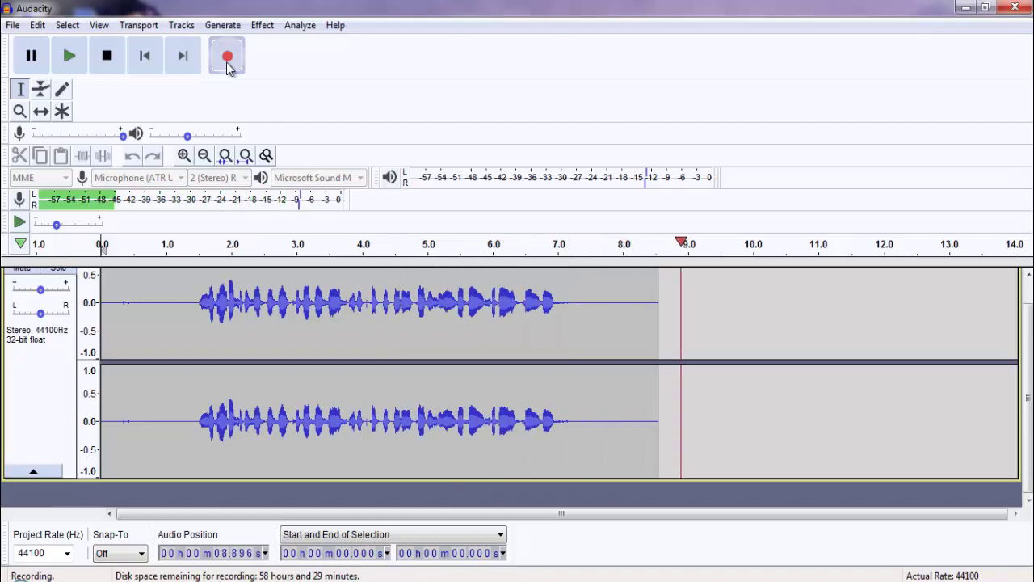
{"action": "left_click", "coordinate": [107, 56]}
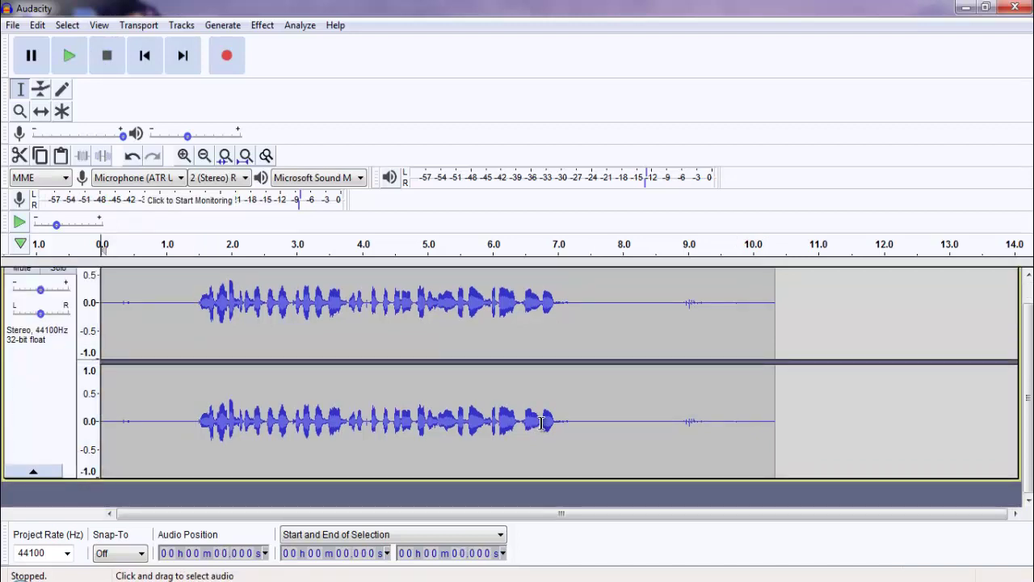
- Copy the spoken passage from about 1.17 s to 7.23 s and paste it at the end of the track
{"action": "left_click", "coordinate": [594, 404]}
{"action": "scroll", "coordinate": [168, 338], "scroll_direction": "up", "scroll_amount": 1}
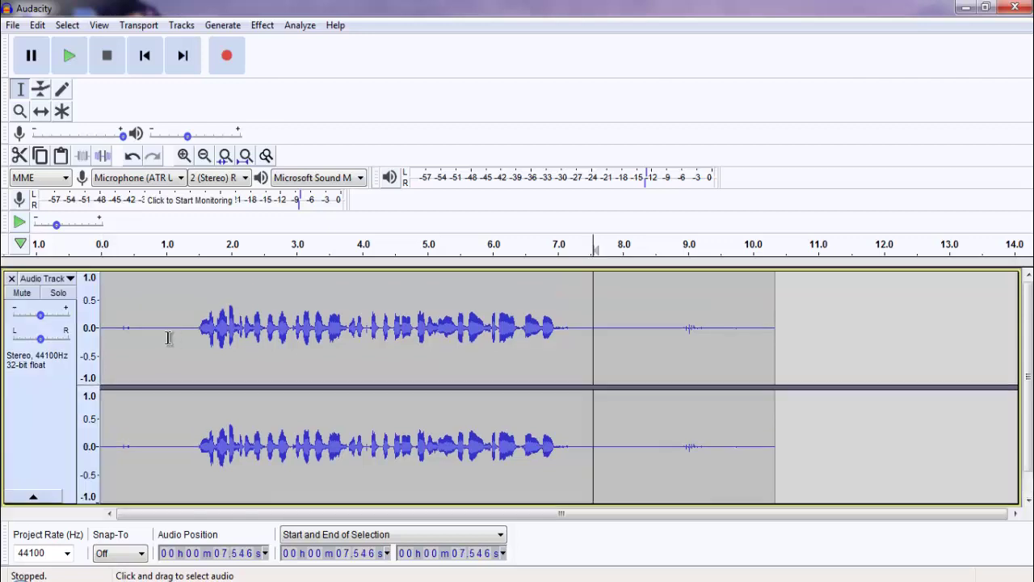
{"action": "left_click", "coordinate": [194, 338]}
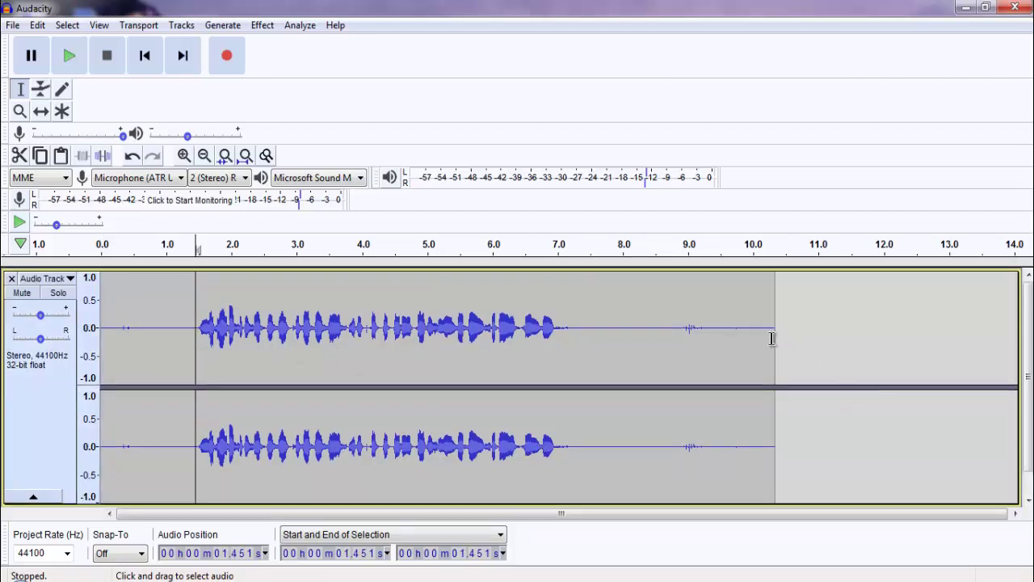
{"action": "left_click_drag", "start_coordinate": [572, 346], "coordinate": [178, 381]}
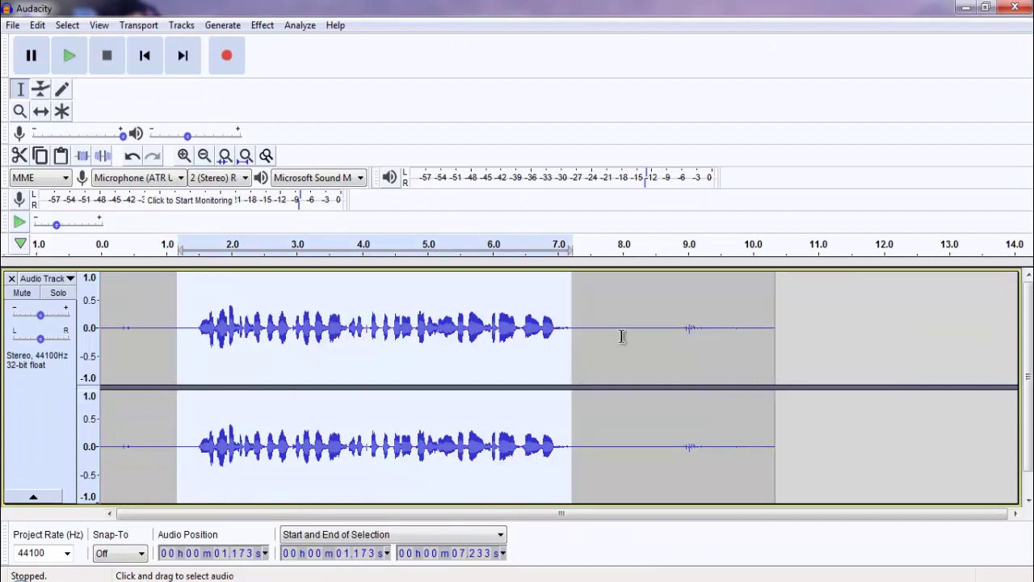
{"action": "key", "text": "End"}
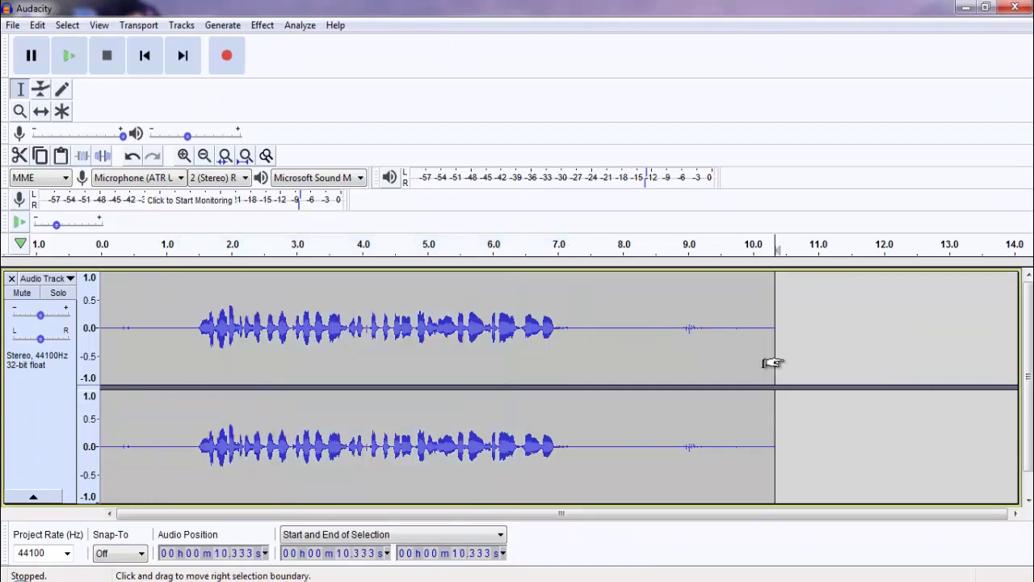
{"action": "key", "text": "ctrl+v"}
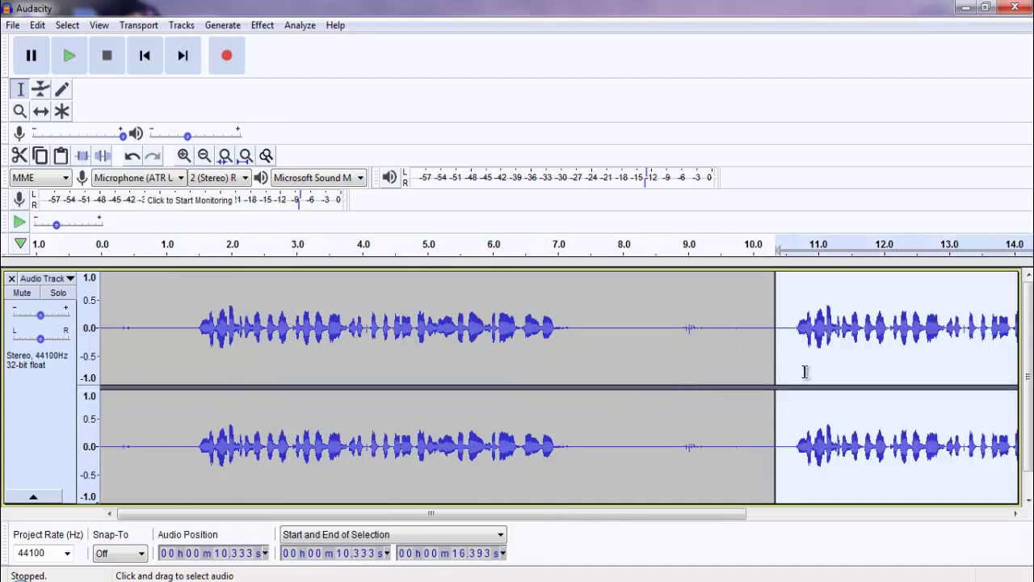
- Examine the waveform of the pasted copy at closer and wider zoom levels
{"action": "left_click_drag", "start_coordinate": [563, 514], "coordinate": [825, 516]}
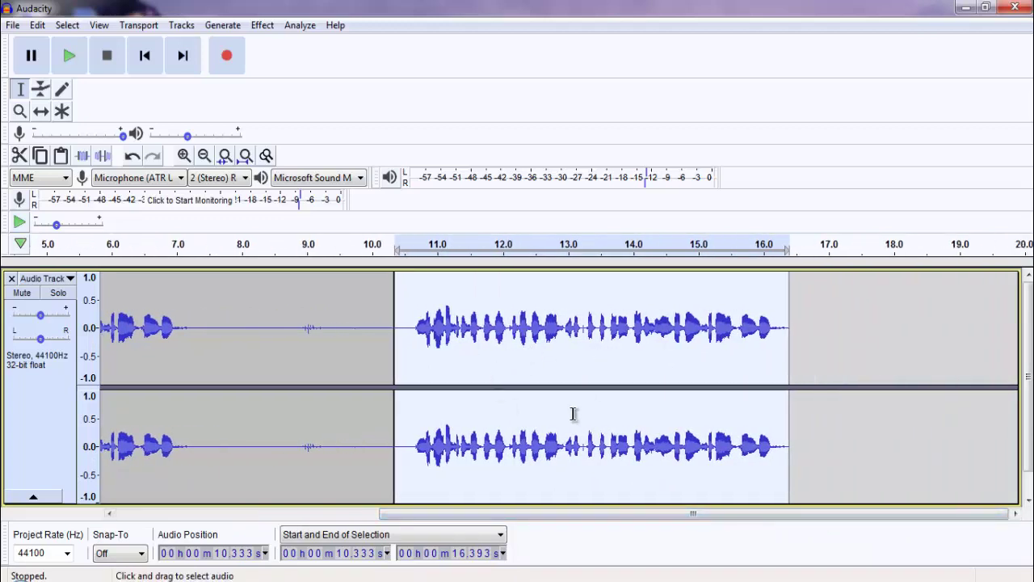
{"action": "left_click", "coordinate": [645, 344]}
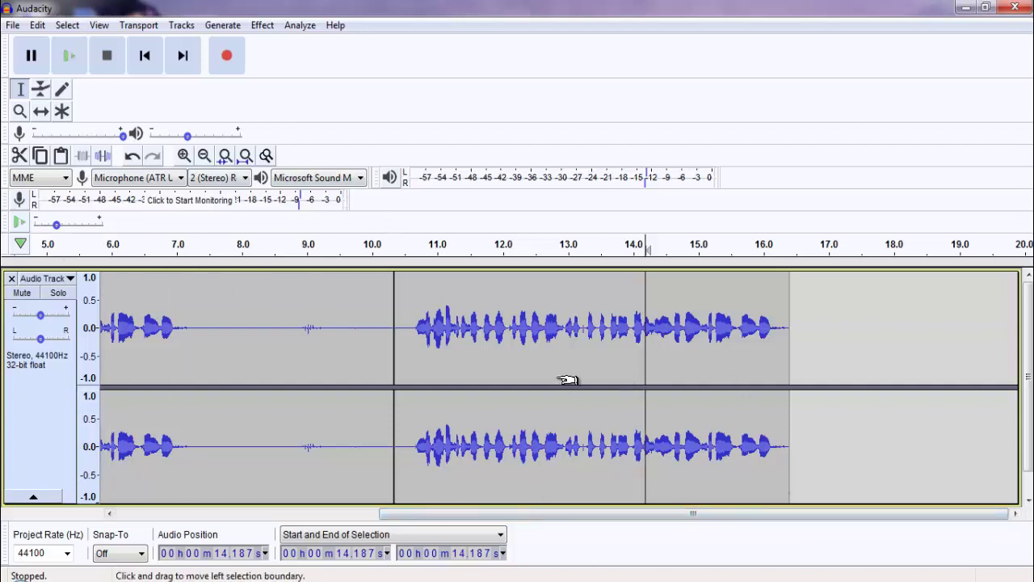
{"action": "scroll", "coordinate": [567, 380], "scroll_direction": "up", "scroll_amount": 1}
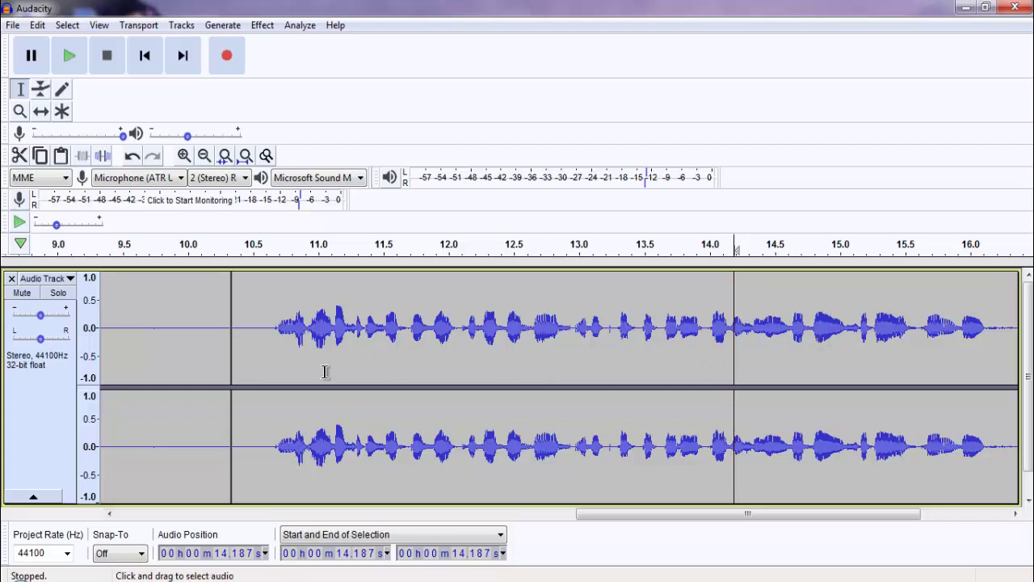
{"action": "scroll", "coordinate": [566, 386], "scroll_direction": "down", "scroll_amount": 1}
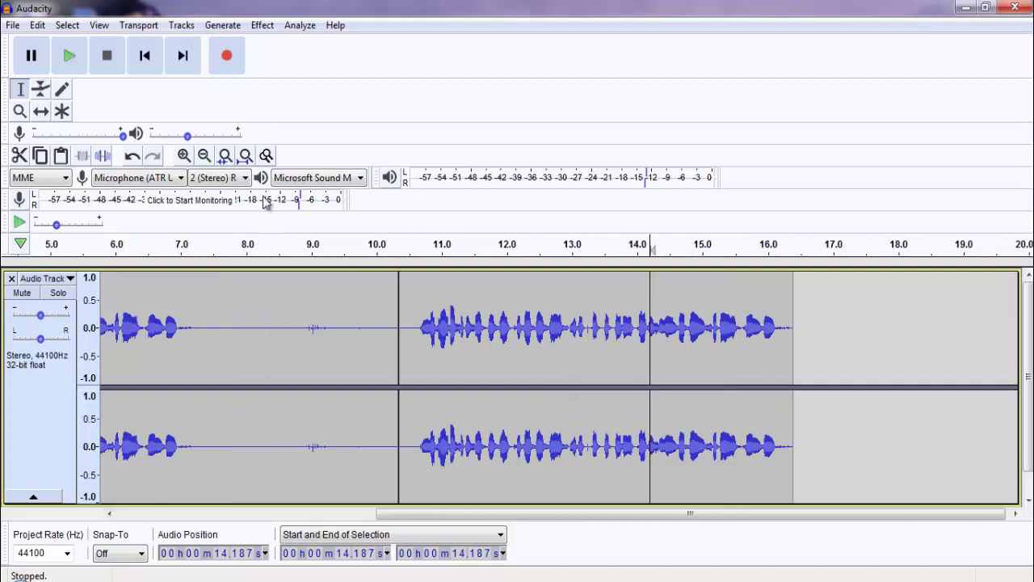
{"action": "left_click", "coordinate": [204, 156]}
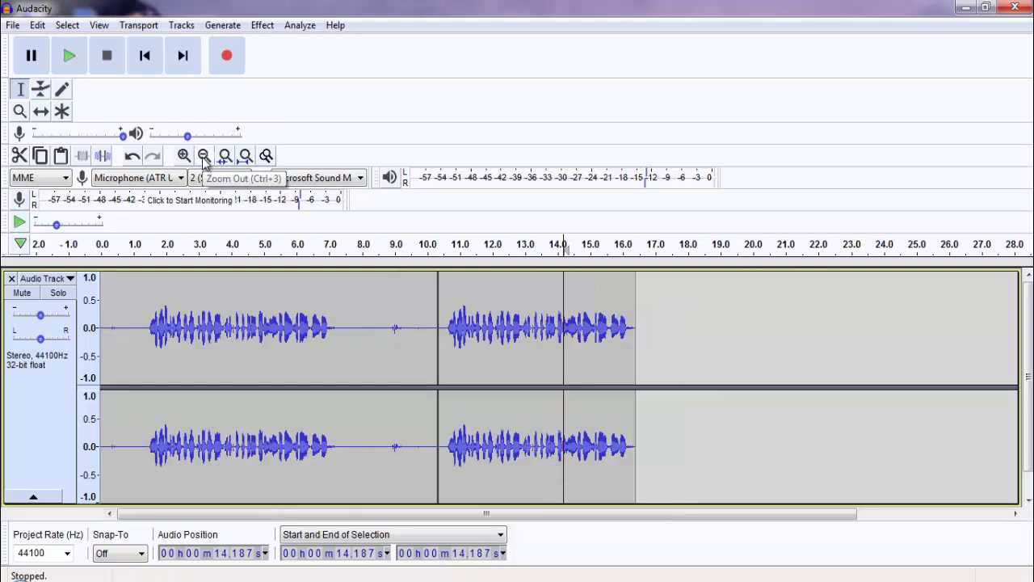
{"action": "left_click", "coordinate": [183, 156]}
{"action": "left_click", "coordinate": [183, 156]}
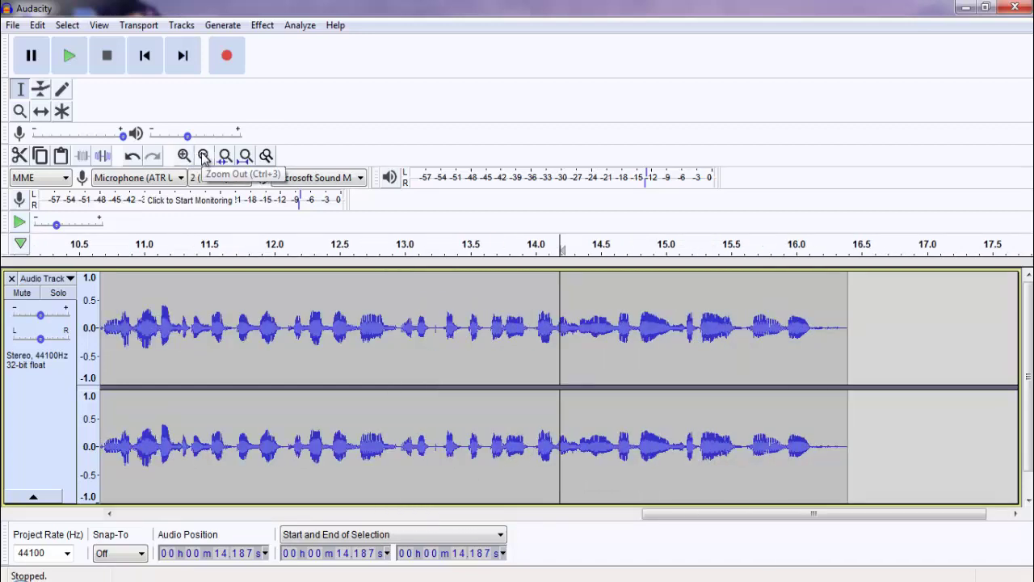
{"action": "left_click", "coordinate": [204, 156]}
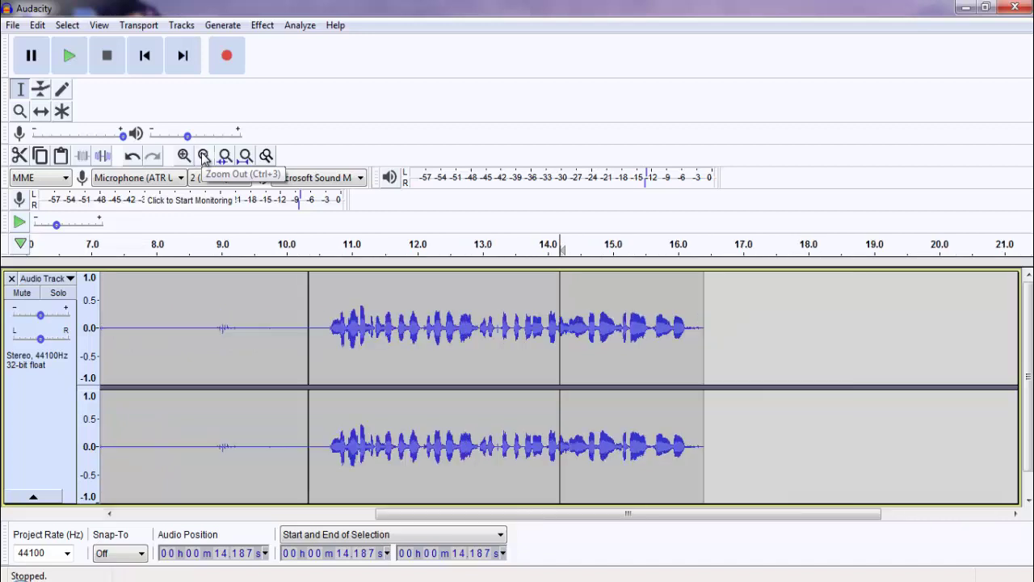
{"action": "left_click", "coordinate": [184, 156]}
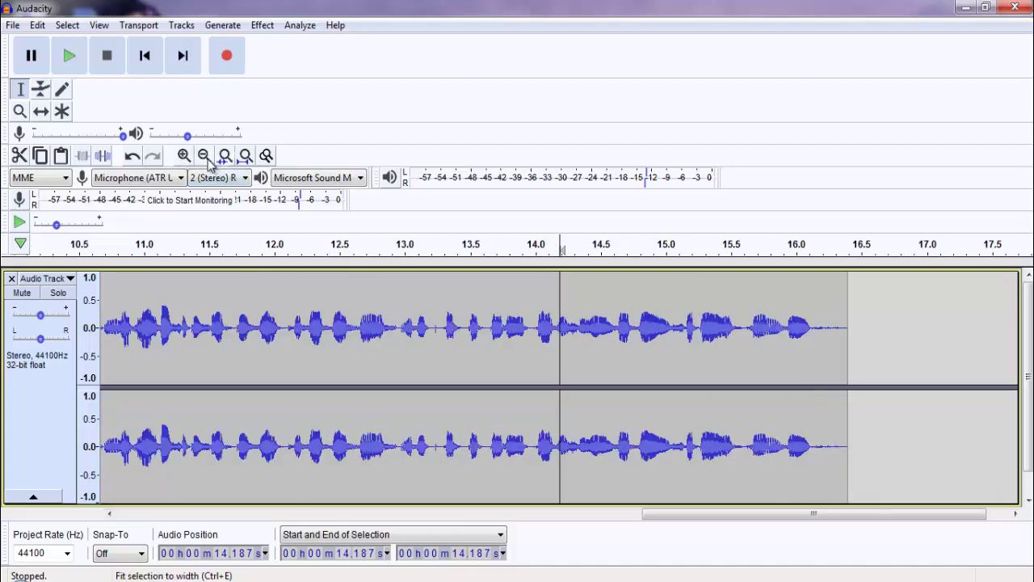
{"action": "scroll", "coordinate": [424, 277], "scroll_direction": "down", "scroll_amount": 1, "text": "ctrl"}
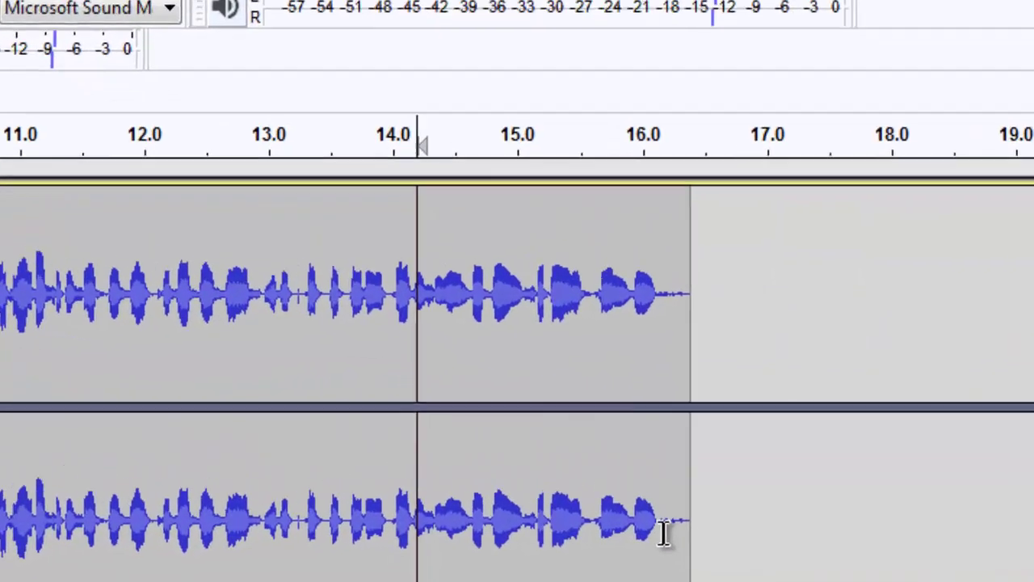
- Capture a Noise Reduction profile from the silent bit at the end of the pasted clip, about 16.18 s to 16.33 s
{"action": "left_click_drag", "start_coordinate": [619, 453], "coordinate": [632, 455]}
{"action": "left_click_drag", "start_coordinate": [696, 554], "coordinate": [692, 577]}
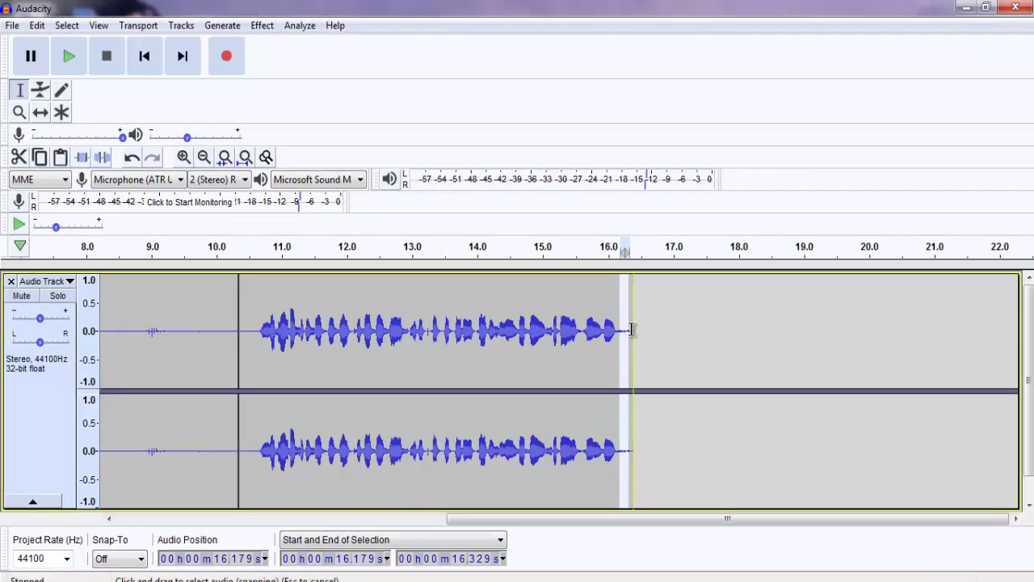
{"action": "left_click", "coordinate": [261, 26]}
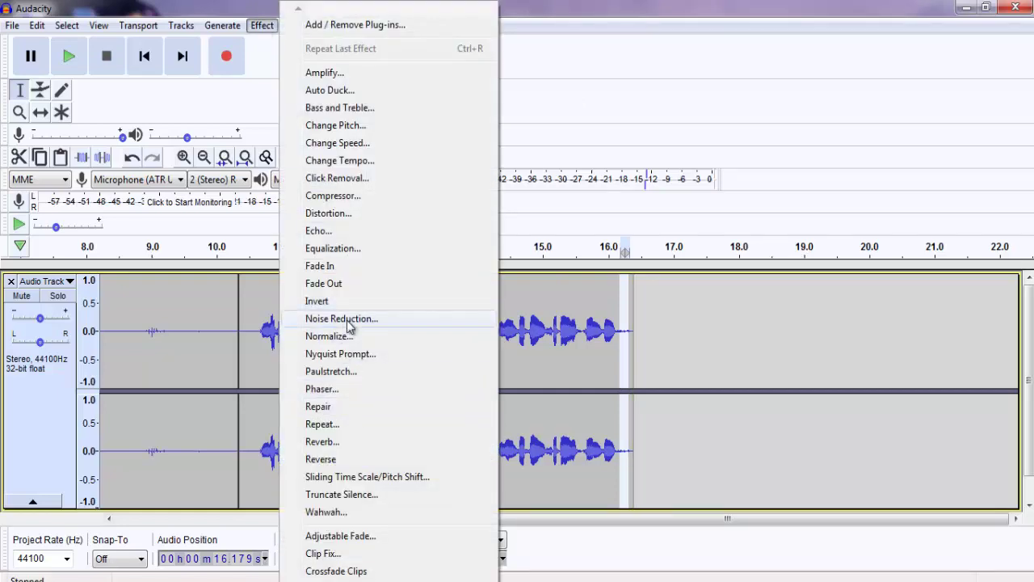
{"action": "left_click", "coordinate": [347, 320]}
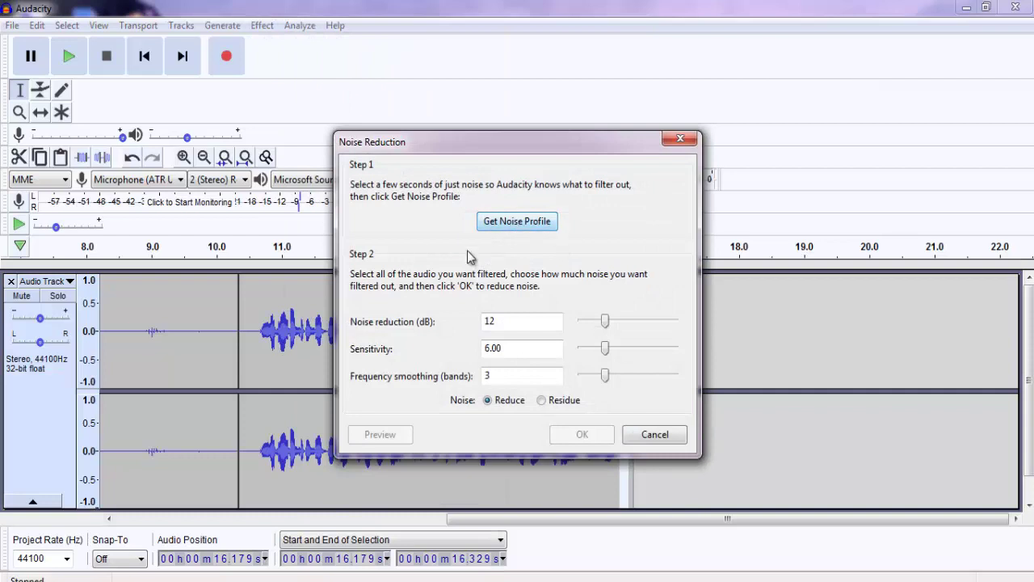
{"action": "left_click", "coordinate": [521, 222]}
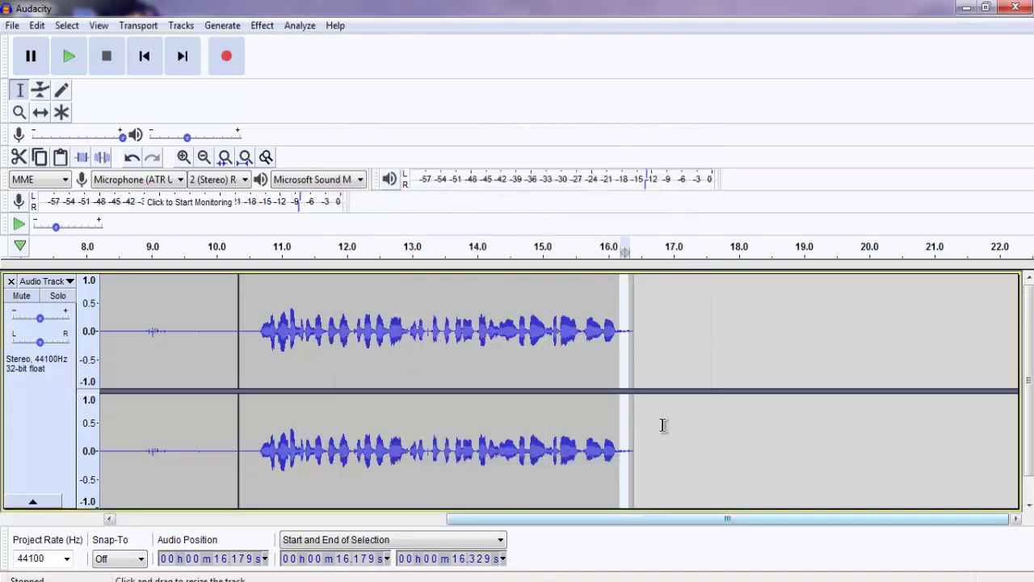
- Apply Noise Reduction to the pasted clip from about 10.43 s to its end, using 12 dB, sensitivity 6.00 and 3 smoothing bands
{"action": "left_click_drag", "start_coordinate": [633, 348], "coordinate": [245, 371]}
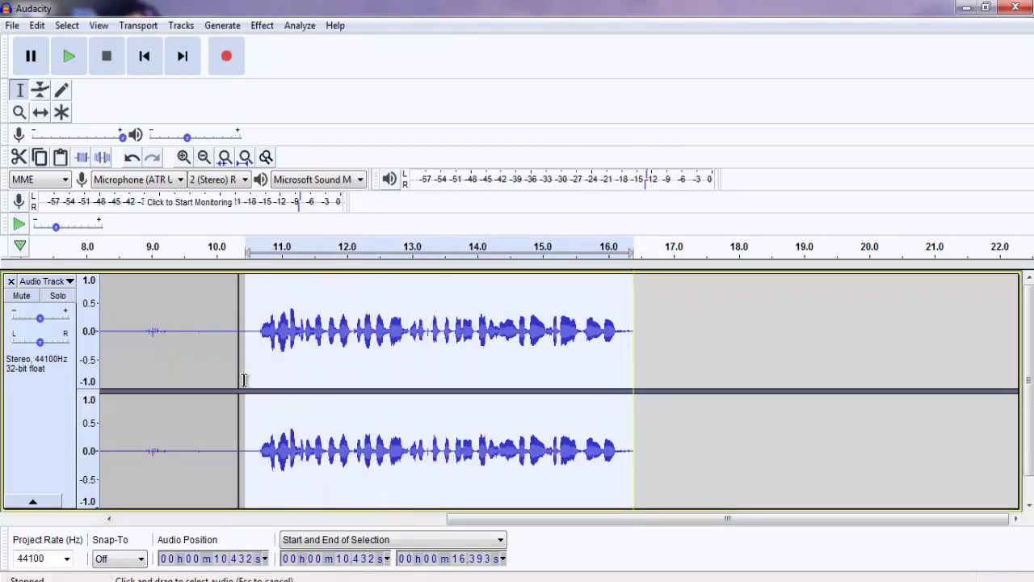
{"action": "left_click", "coordinate": [261, 27]}
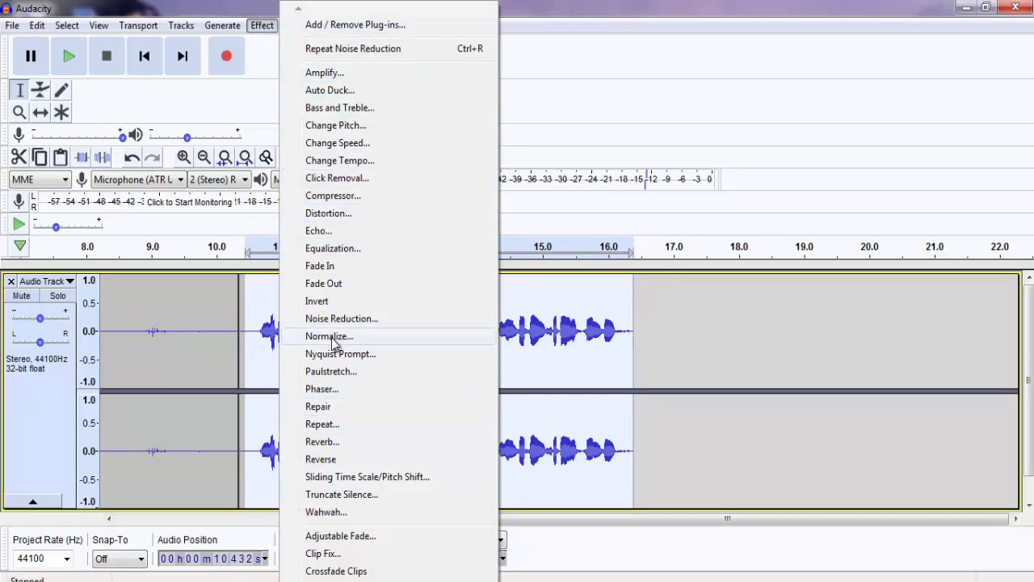
{"action": "left_click", "coordinate": [355, 319]}
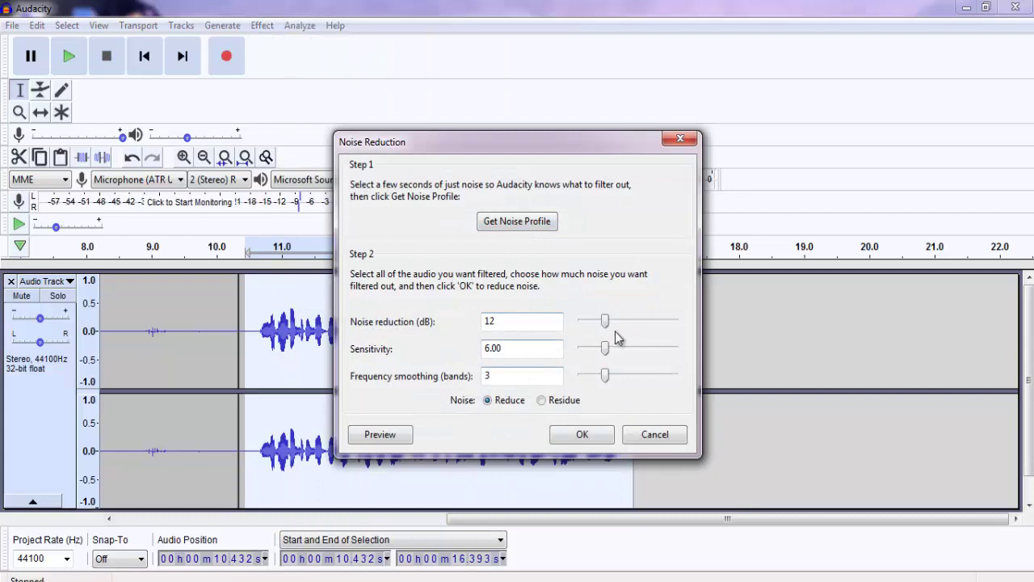
{"action": "left_click", "coordinate": [599, 434]}
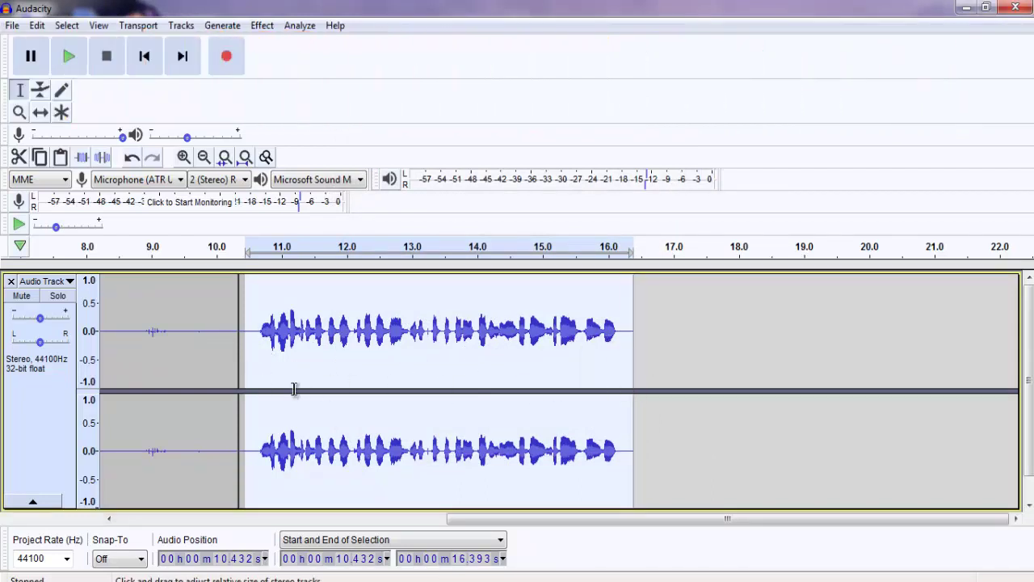
- Amplify the short quiet passage from about 12.97 s to 13.22 s by 4 dB
{"action": "left_click", "coordinate": [593, 336]}
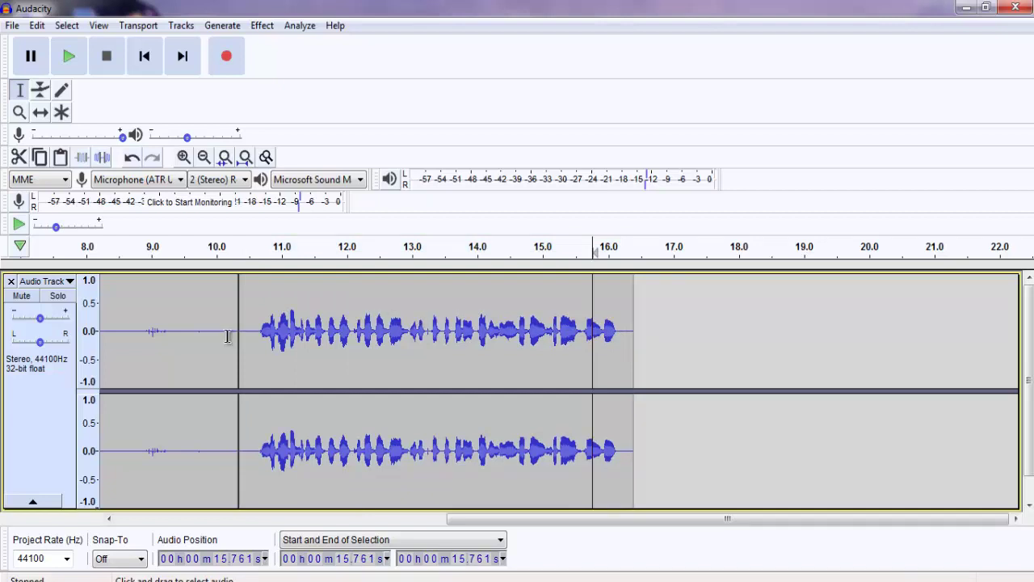
{"action": "left_click_drag", "start_coordinate": [411, 333], "coordinate": [426, 333]}
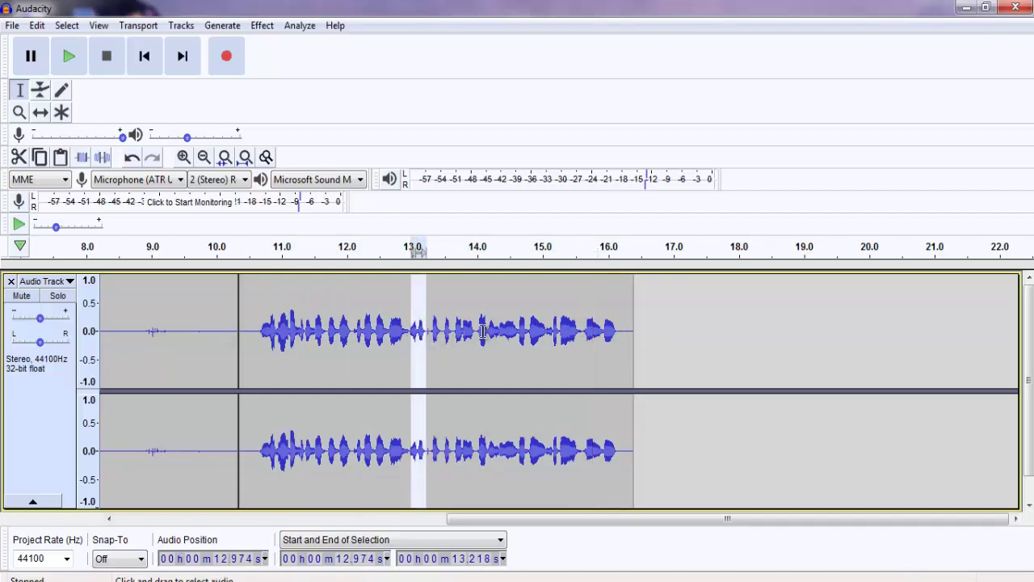
{"action": "left_click", "coordinate": [261, 25]}
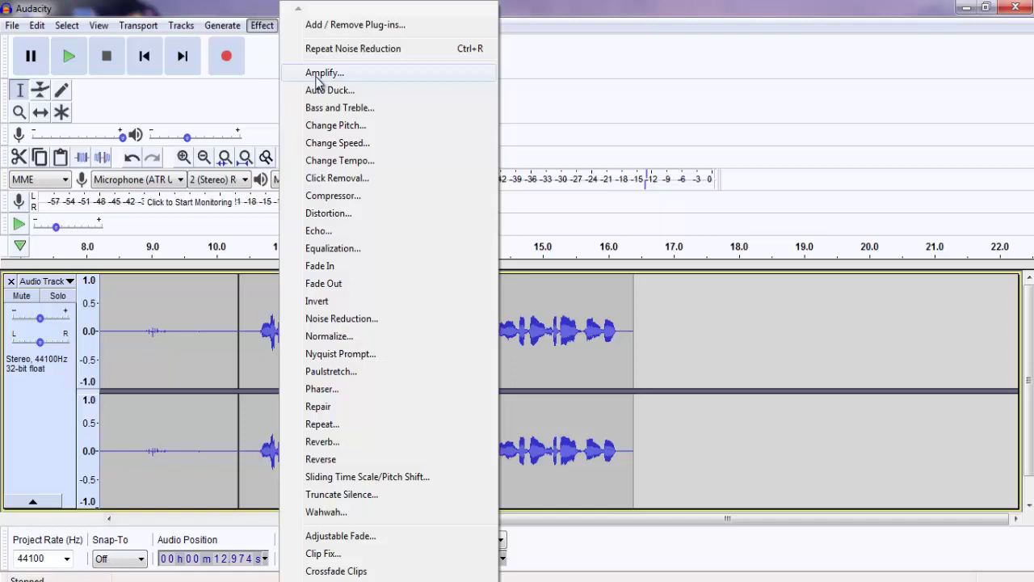
{"action": "left_click", "coordinate": [319, 74]}
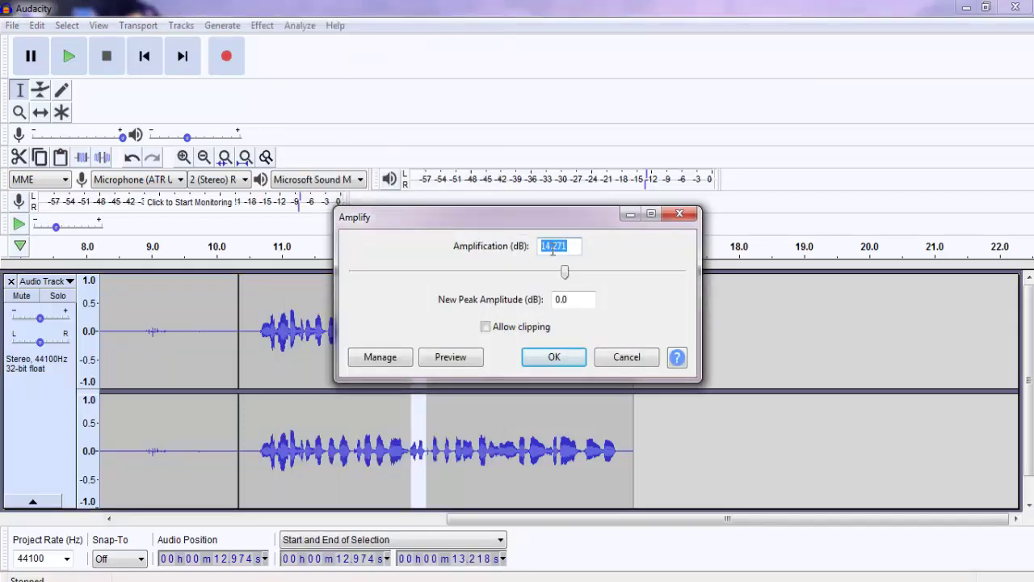
{"action": "type", "text": "4"}
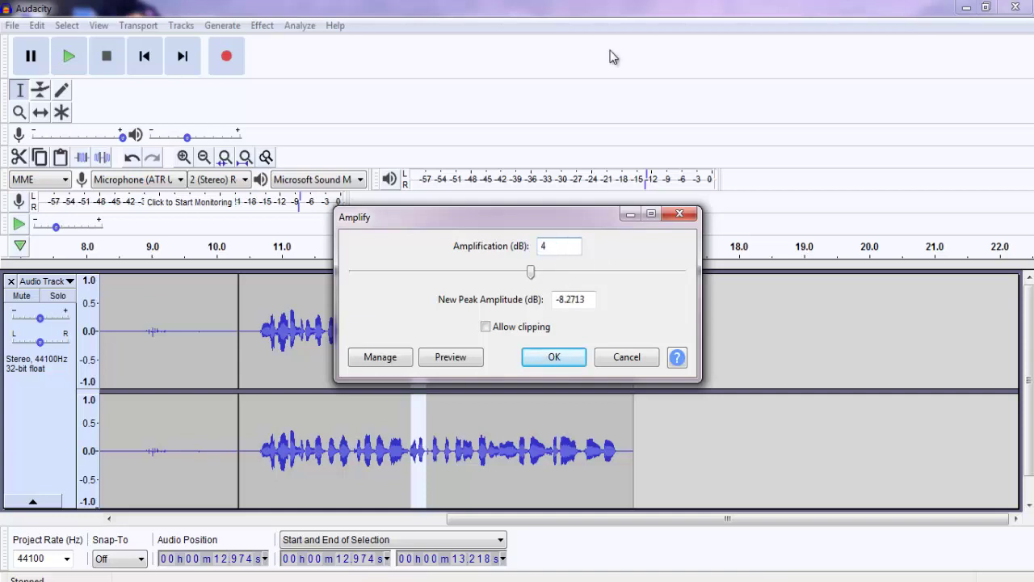
{"action": "left_click", "coordinate": [549, 357]}
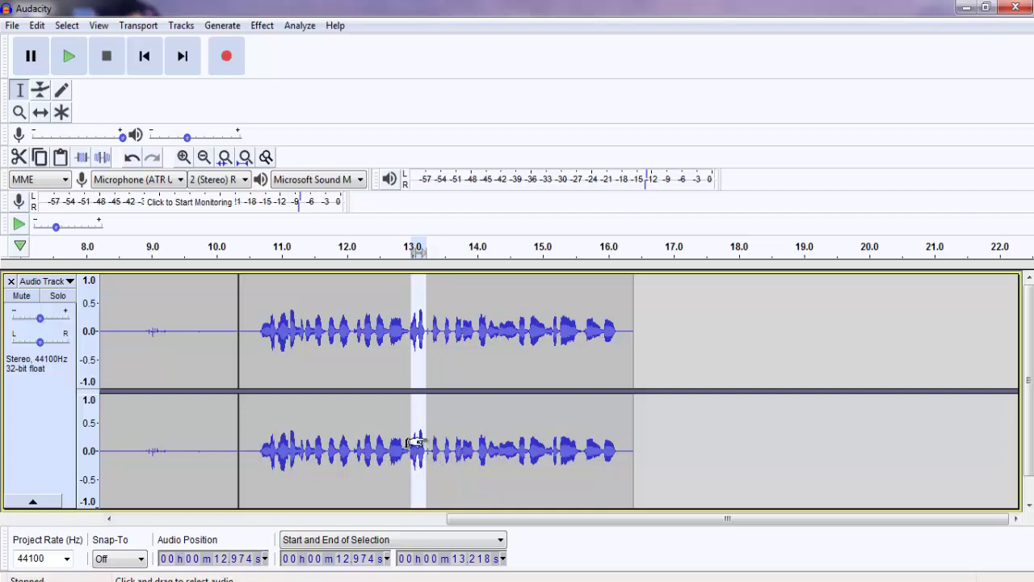
- Compress the whole pasted clip with -12 dB threshold, -40 dB noise floor, 2:1 ratio, 0.22 s attack, 1.0 s release and make-up gain
{"action": "left_click_drag", "start_coordinate": [623, 321], "coordinate": [240, 380]}
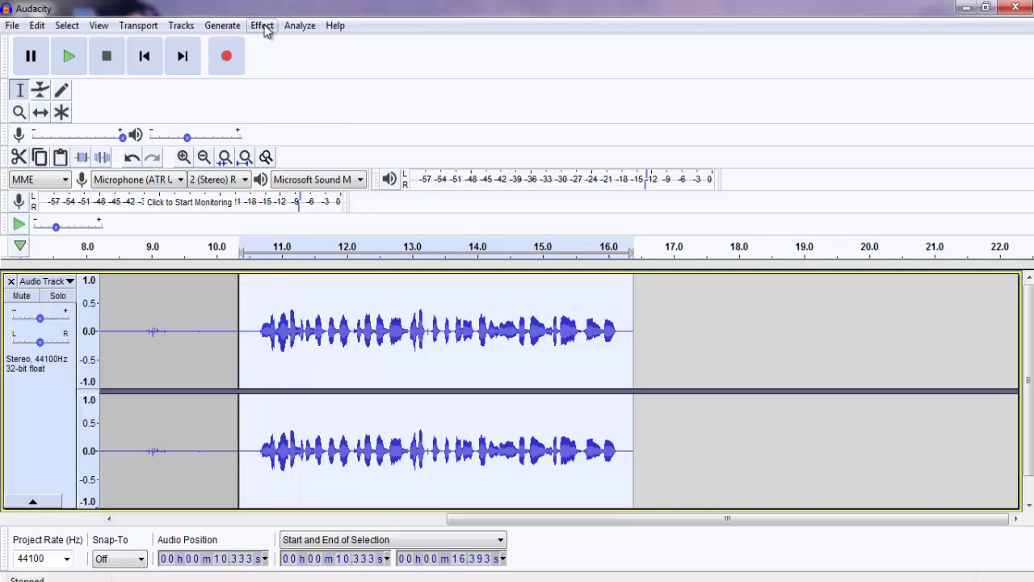
{"action": "left_click", "coordinate": [264, 25]}
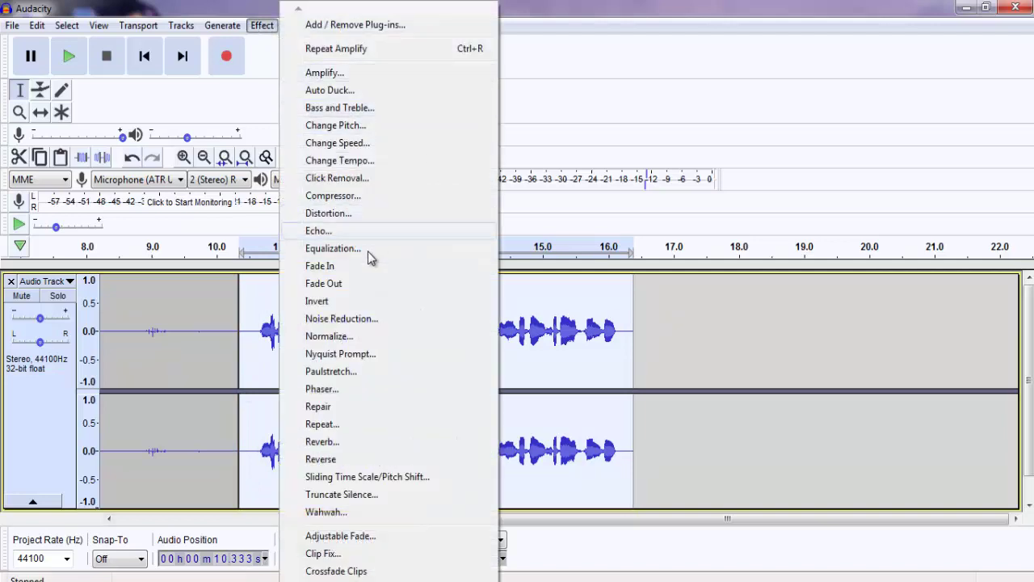
{"action": "left_click", "coordinate": [333, 196]}
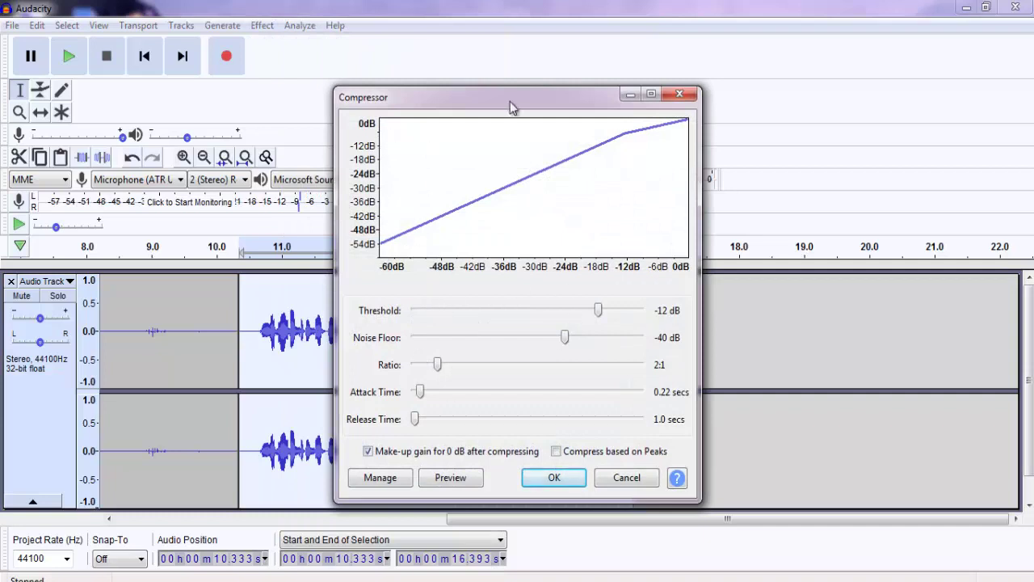
{"action": "left_click_drag", "start_coordinate": [559, 106], "coordinate": [505, 109]}
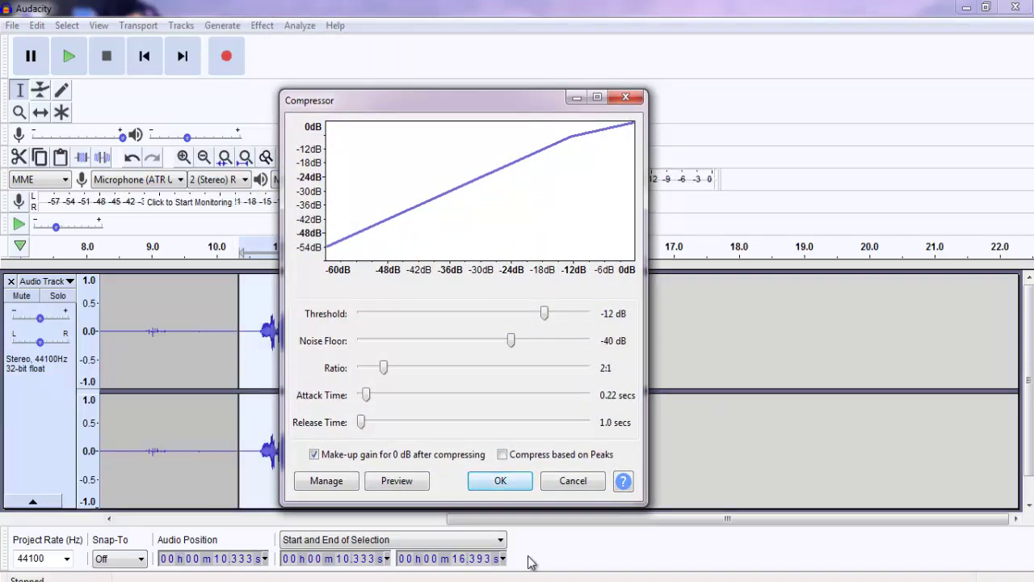
{"action": "left_click", "coordinate": [501, 482]}
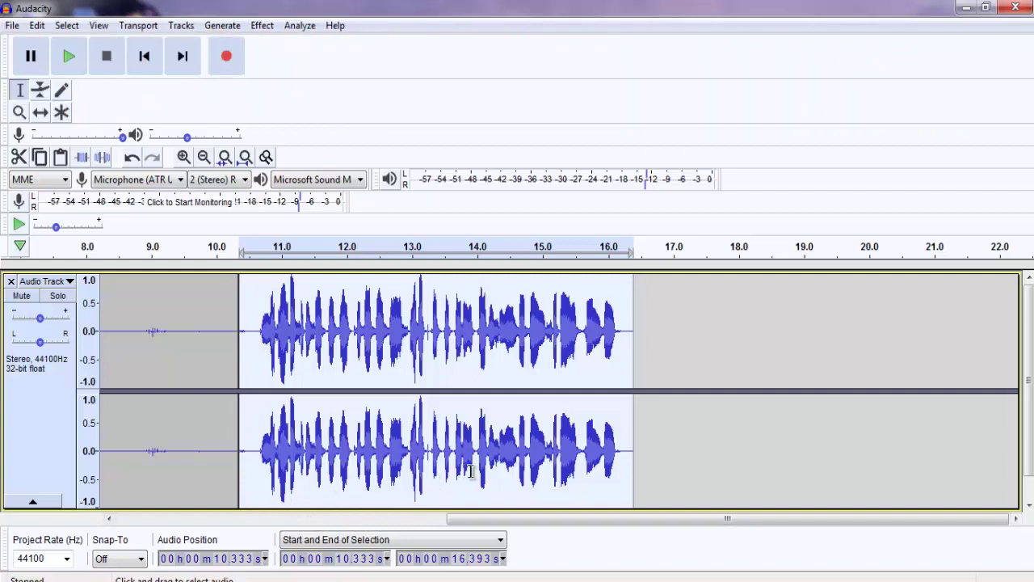
- Compress the pasted clip a second time with the same -12 dB threshold, -40 dB noise floor, 2:1 ratio and make-up gain
{"action": "left_click", "coordinate": [261, 25]}
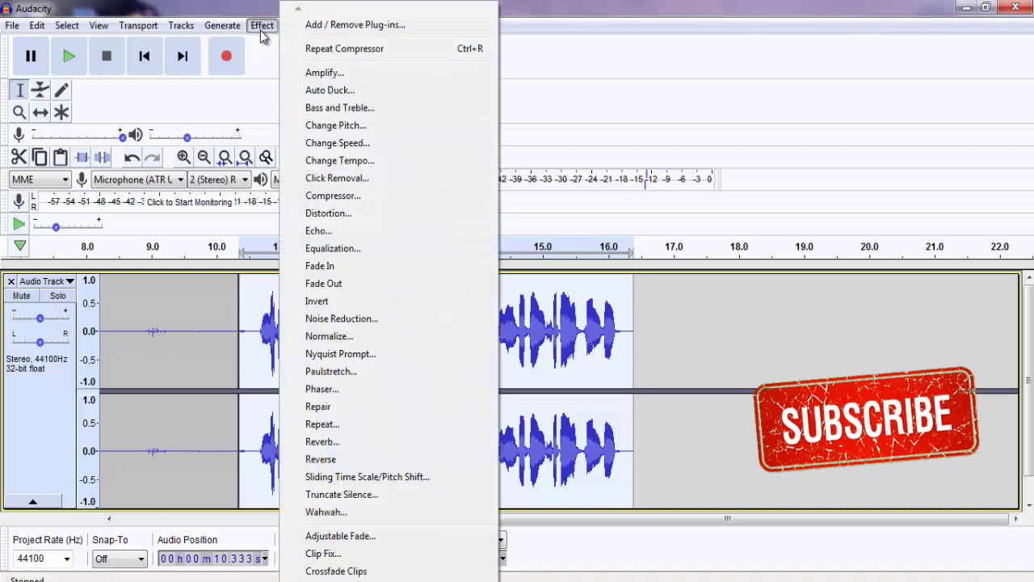
{"action": "left_click", "coordinate": [367, 200]}
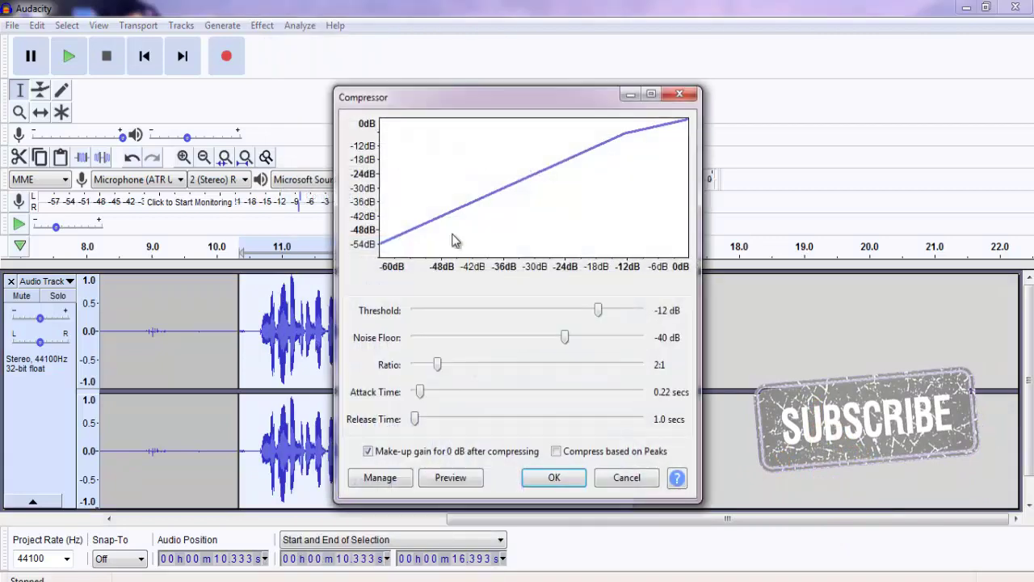
{"action": "left_click", "coordinate": [561, 476]}
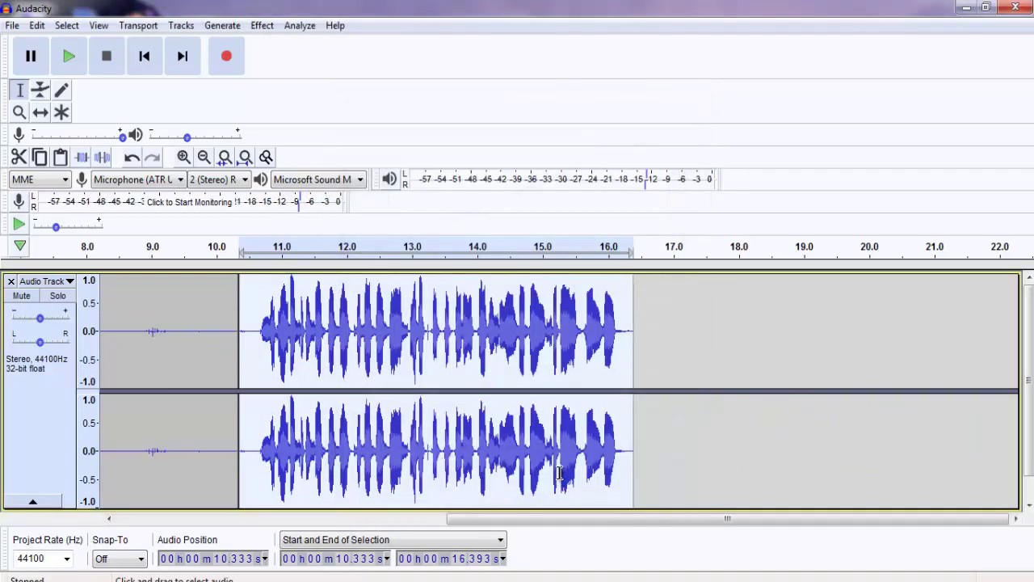
- Apply Equalization to the pasted clip using the Bass Boost curve, with its upper control point at about 100 Hz and 9 dB
{"action": "left_click", "coordinate": [262, 25]}
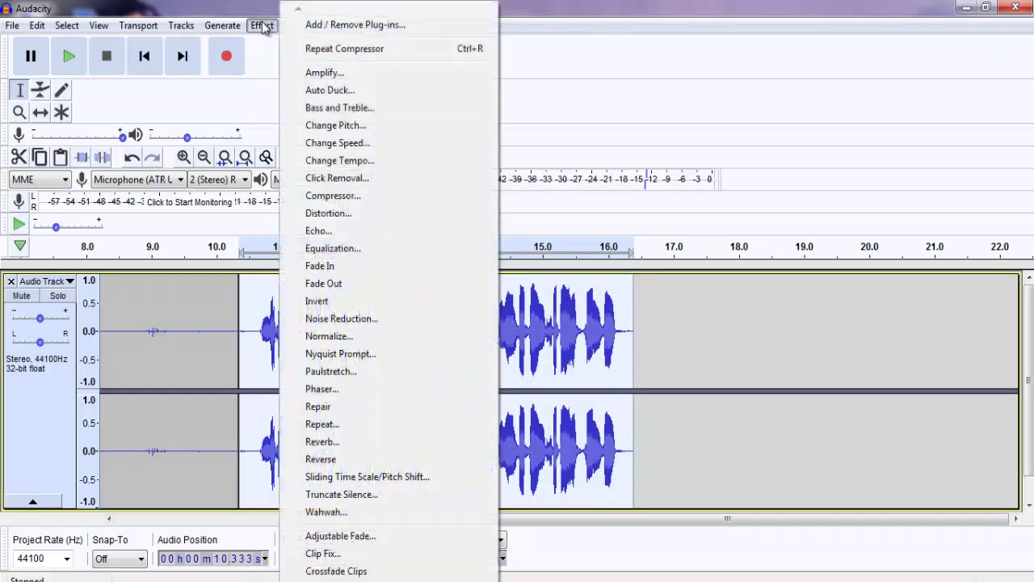
{"action": "left_click", "coordinate": [344, 249]}
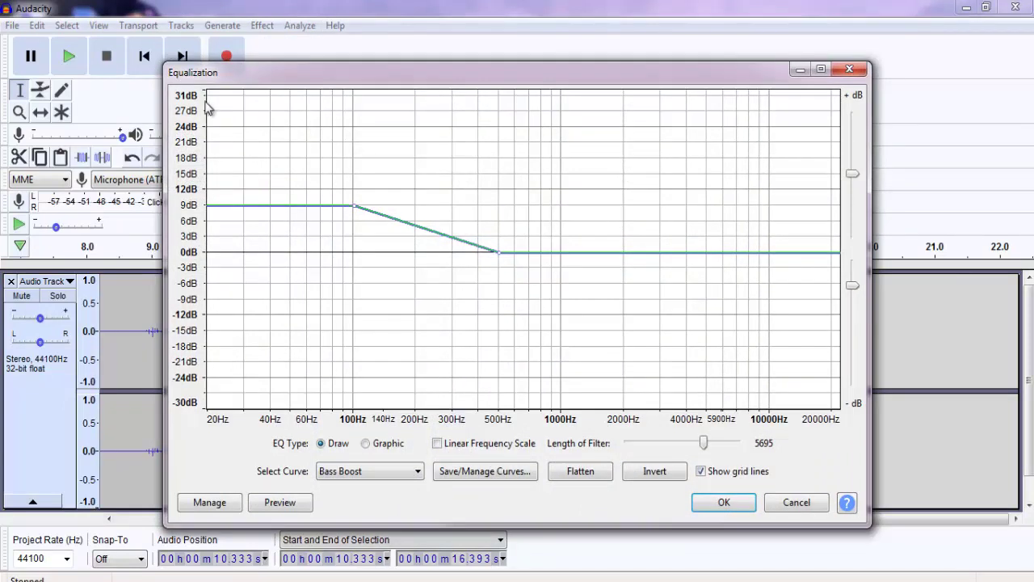
{"action": "left_click", "coordinate": [404, 473]}
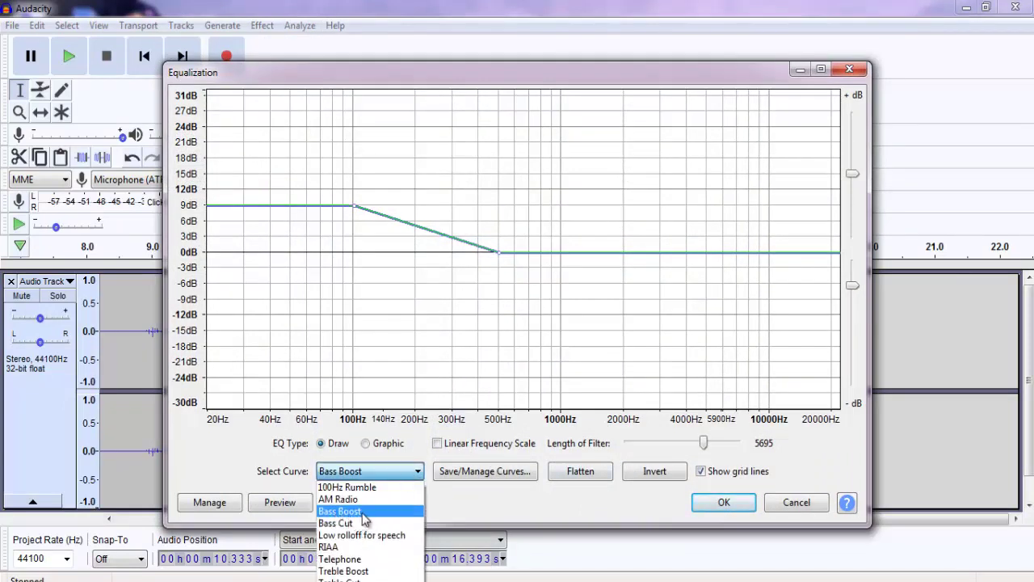
{"action": "left_click", "coordinate": [362, 517]}
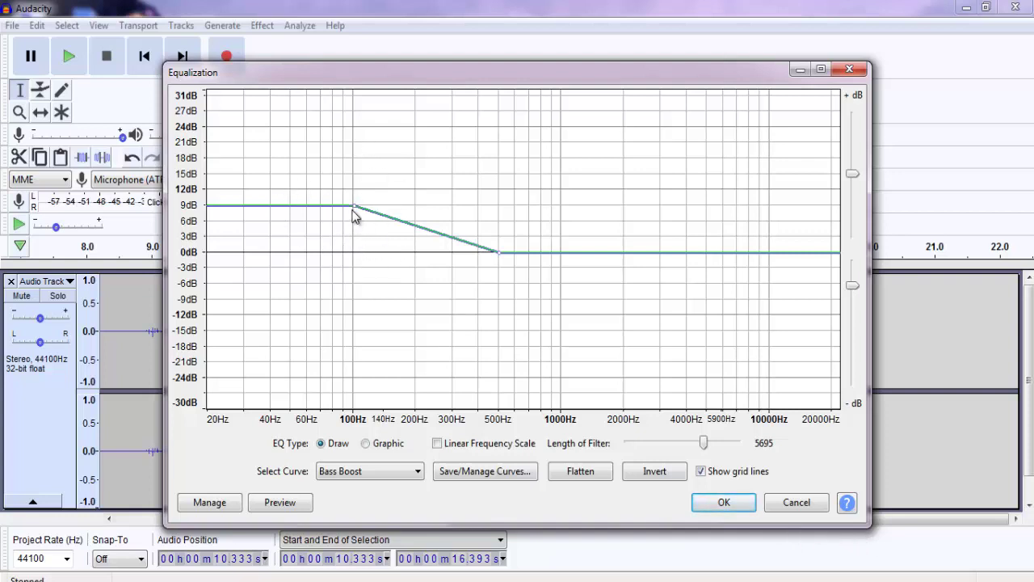
{"action": "mouse_move", "coordinate": [356, 209]}
{"action": "left_mouse_down"}
{"action": "mouse_move", "coordinate": [357, 224]}
{"action": "mouse_move", "coordinate": [356, 209]}
{"action": "left_mouse_up"}
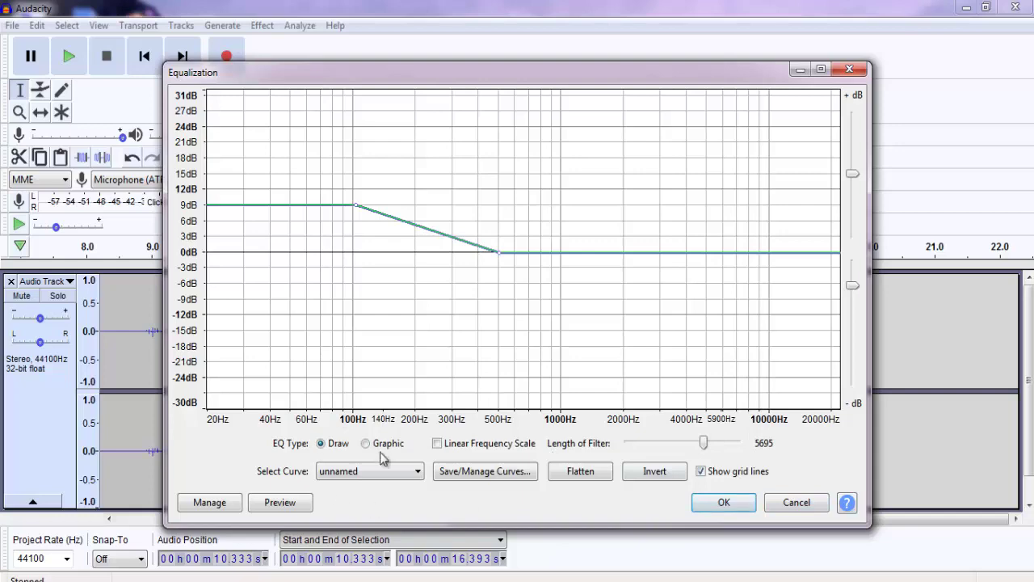
{"action": "left_click", "coordinate": [733, 499]}
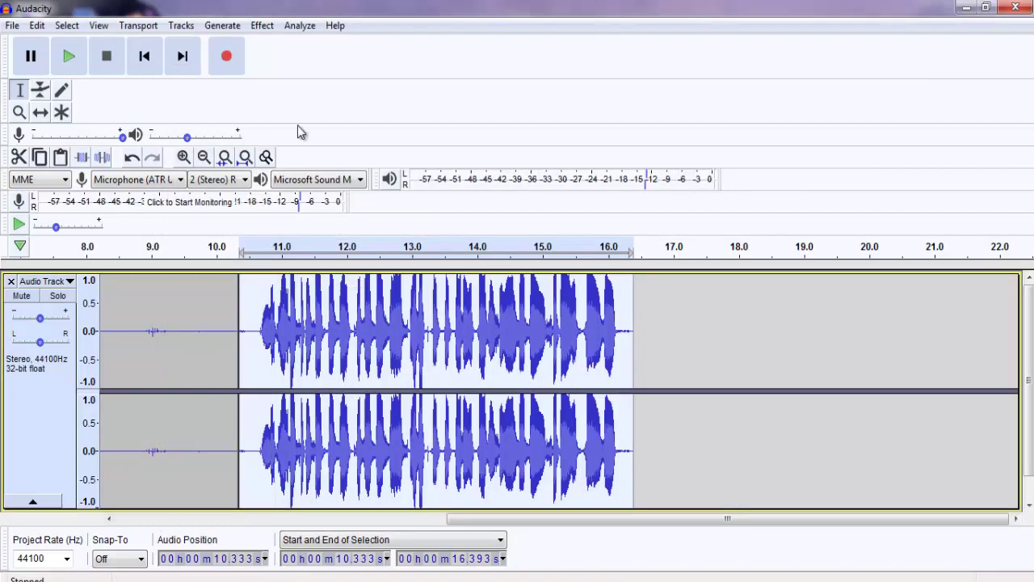
- Apply Equalization to the pasted clip again, using the unmodified Treble Boost curve with a filter length of 5695
{"action": "left_click", "coordinate": [260, 26]}
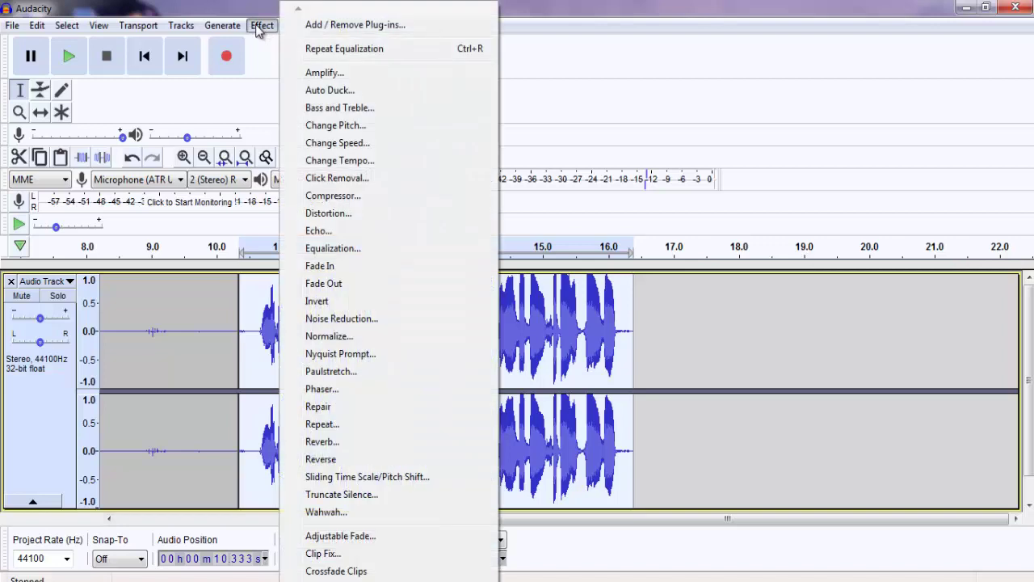
{"action": "left_click", "coordinate": [350, 250]}
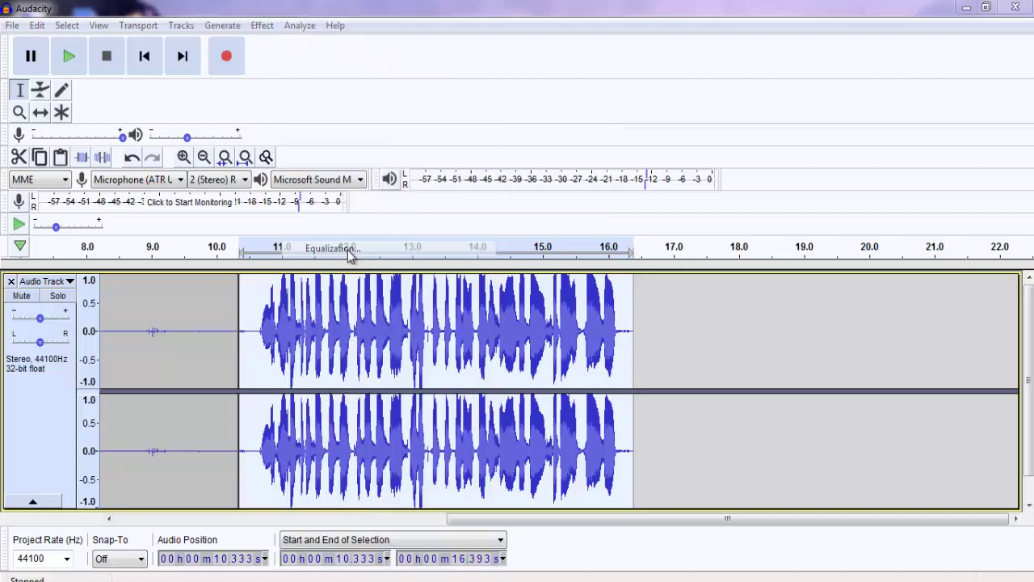
{"action": "left_click", "coordinate": [388, 472]}
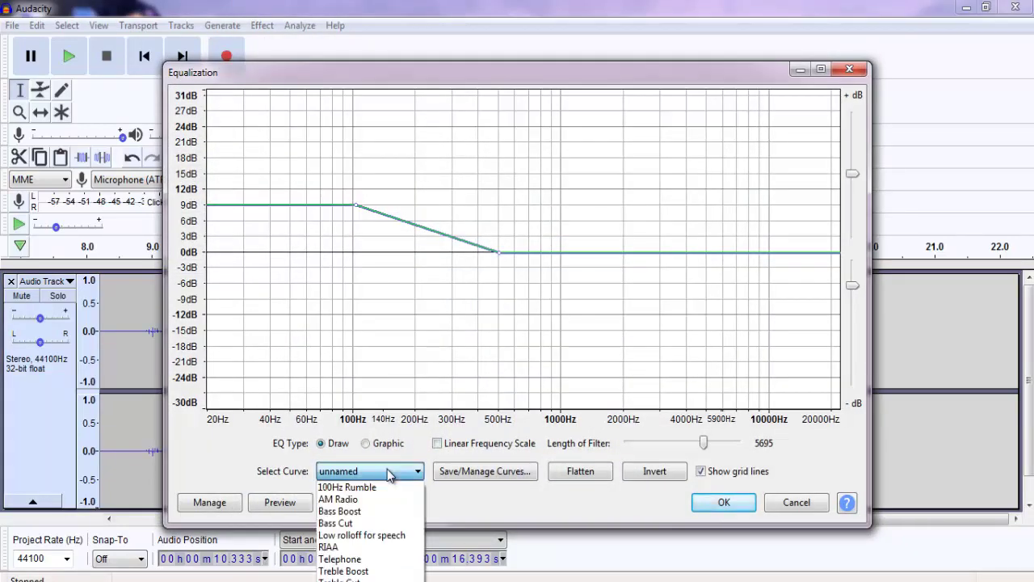
{"action": "left_click", "coordinate": [368, 571]}
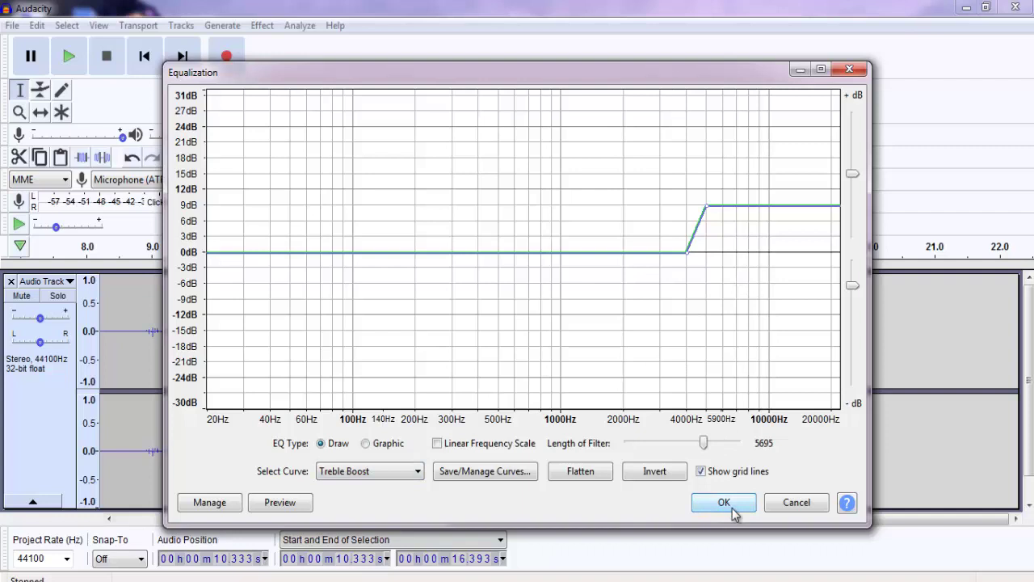
{"action": "left_click", "coordinate": [708, 210]}
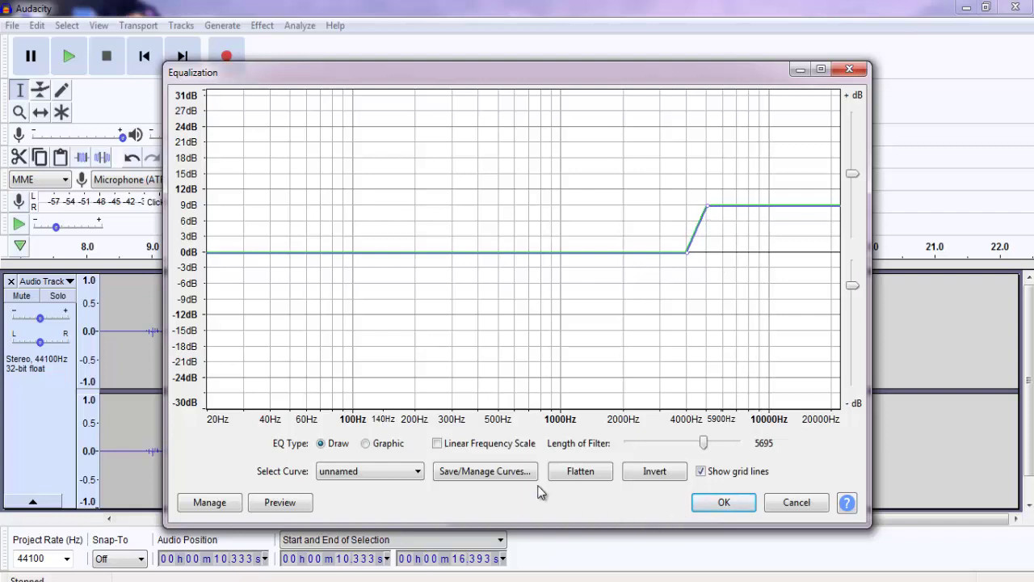
{"action": "left_click", "coordinate": [419, 472]}
{"action": "left_click", "coordinate": [363, 576]}
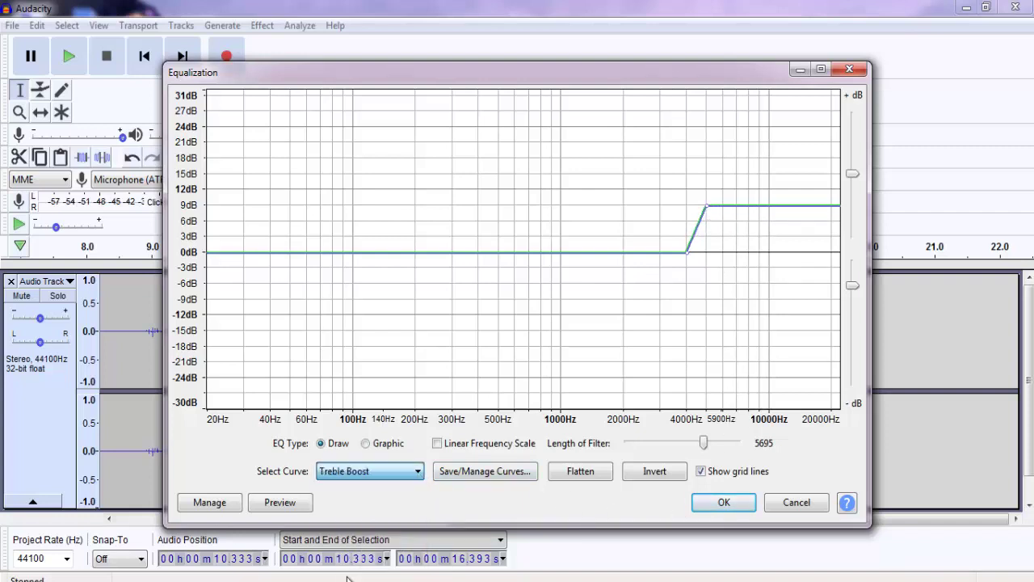
{"action": "left_click", "coordinate": [725, 502]}
- Normalize the pasted clip to a maximum amplitude of -1.0 dB with DC offset removal, keeping the stereo channels linked
{"action": "left_click", "coordinate": [262, 25]}
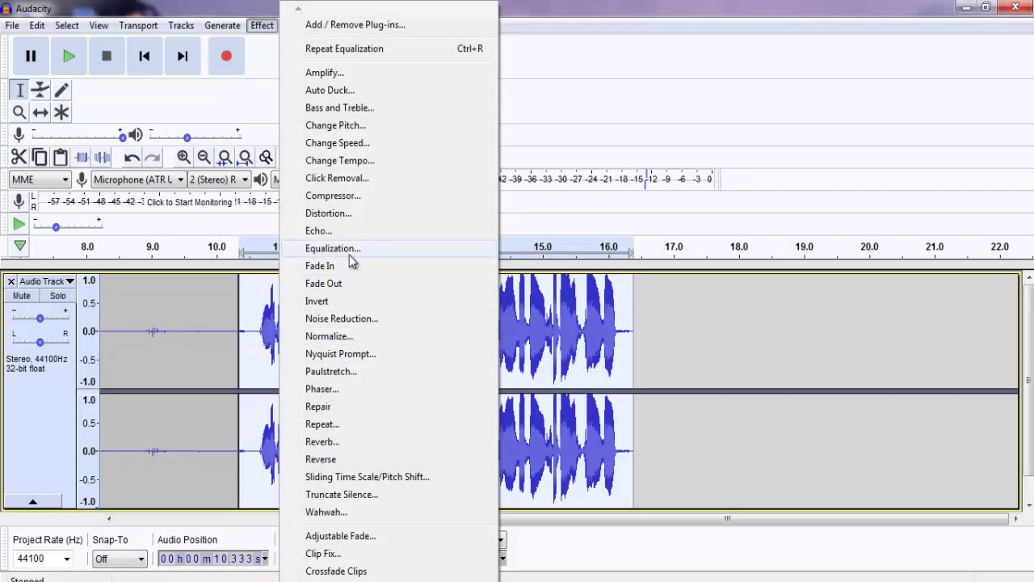
{"action": "left_click", "coordinate": [347, 343]}
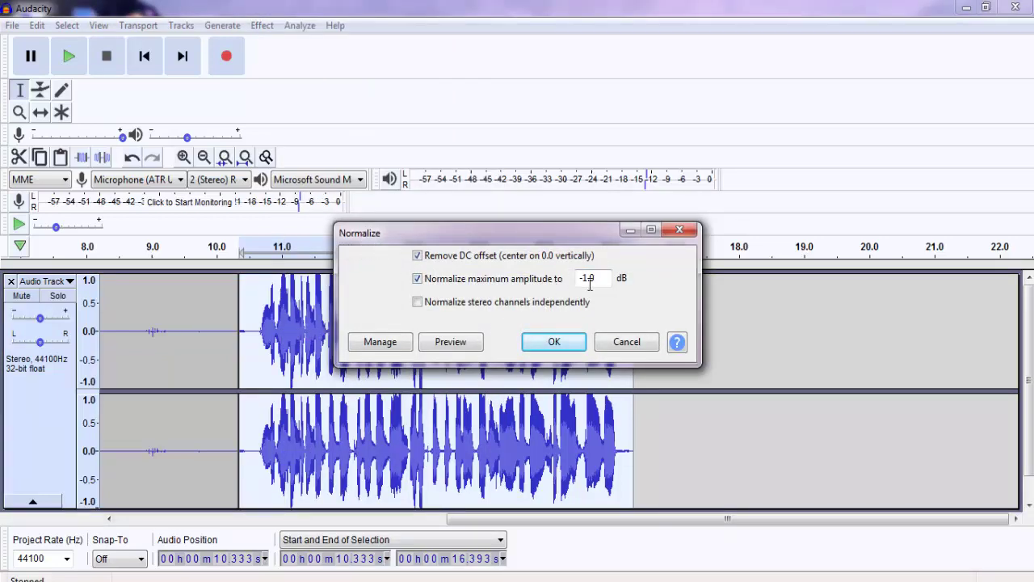
{"action": "left_click", "coordinate": [552, 341]}
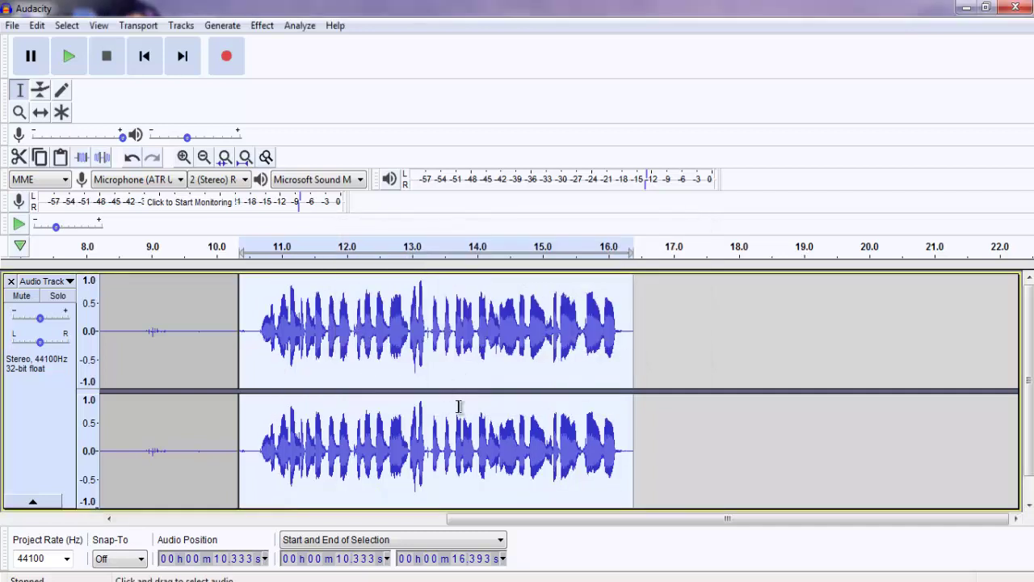
- Play the track from just before the original speech, at about 1.45 s, to compare the original with the processed copy
{"action": "left_click", "coordinate": [262, 341]}
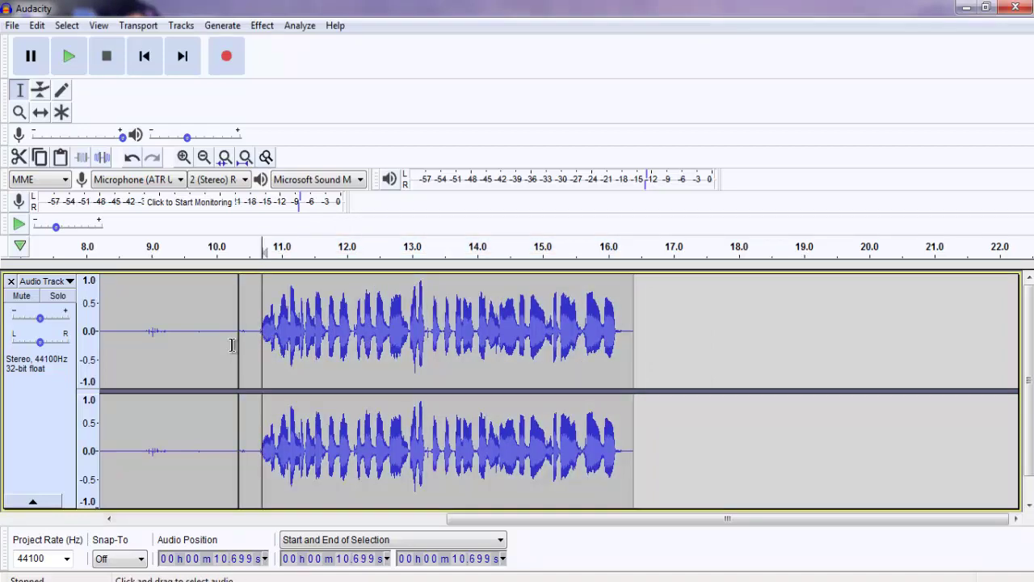
{"action": "left_click_drag", "start_coordinate": [521, 521], "coordinate": [188, 524]}
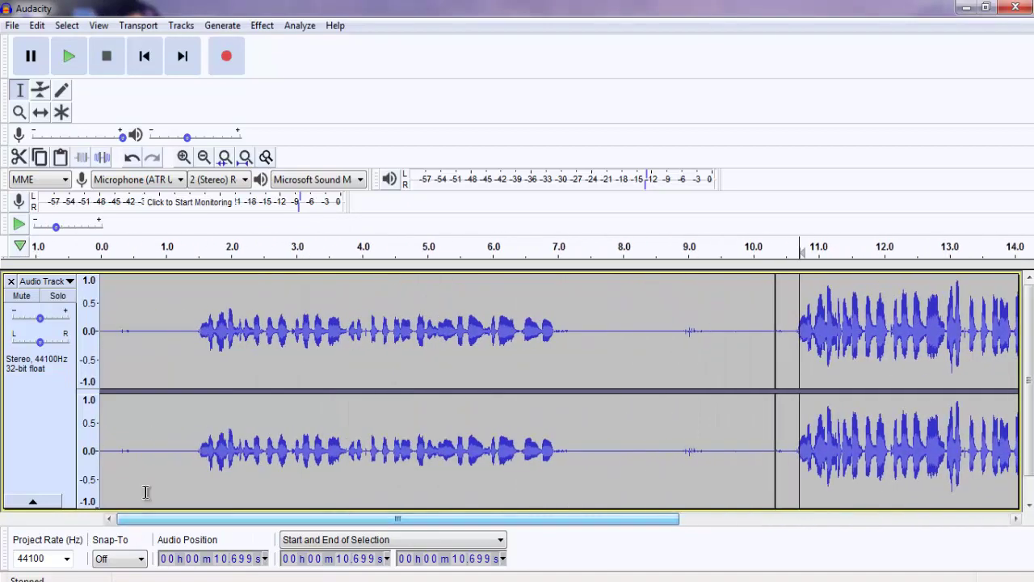
{"action": "left_click", "coordinate": [195, 348]}
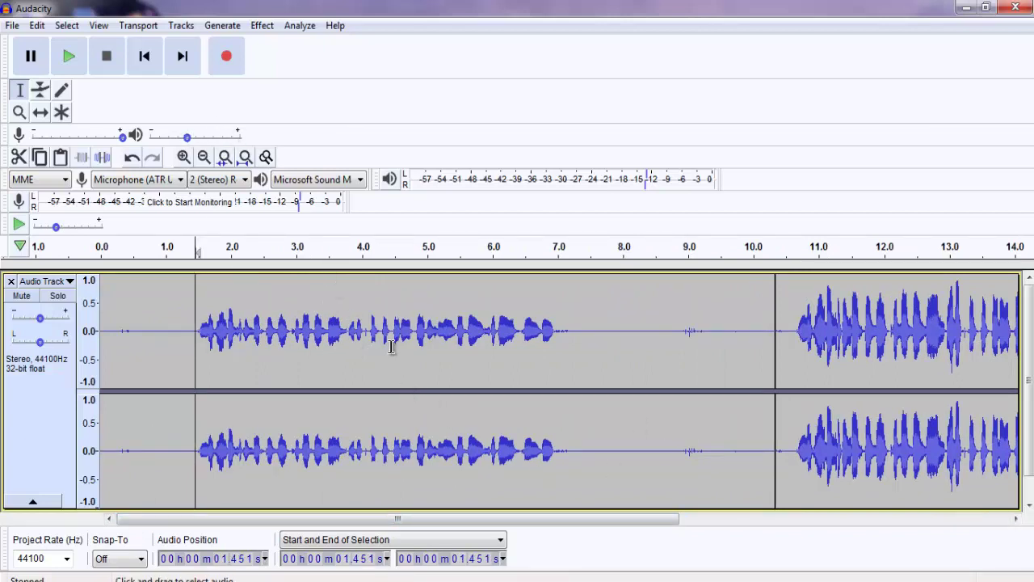
{"action": "left_click", "coordinate": [70, 60]}
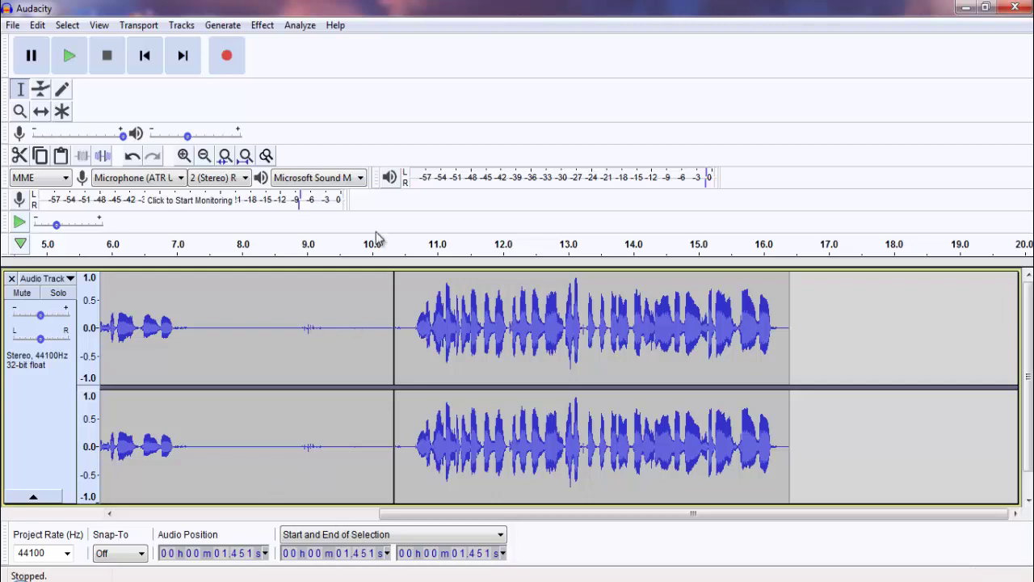
{"action": "left_click", "coordinate": [263, 26]}
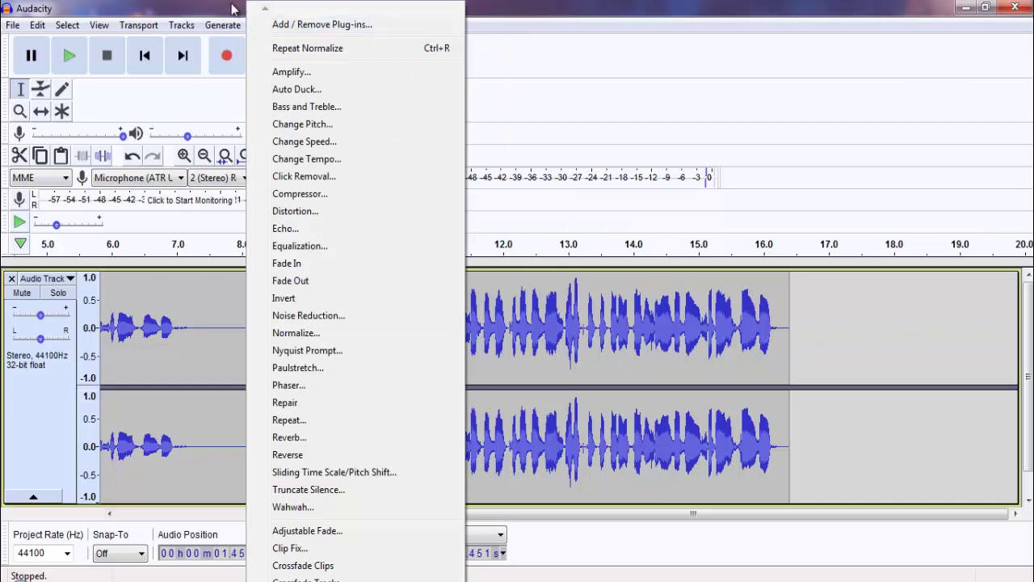
{"action": "left_click", "coordinate": [262, 25]}
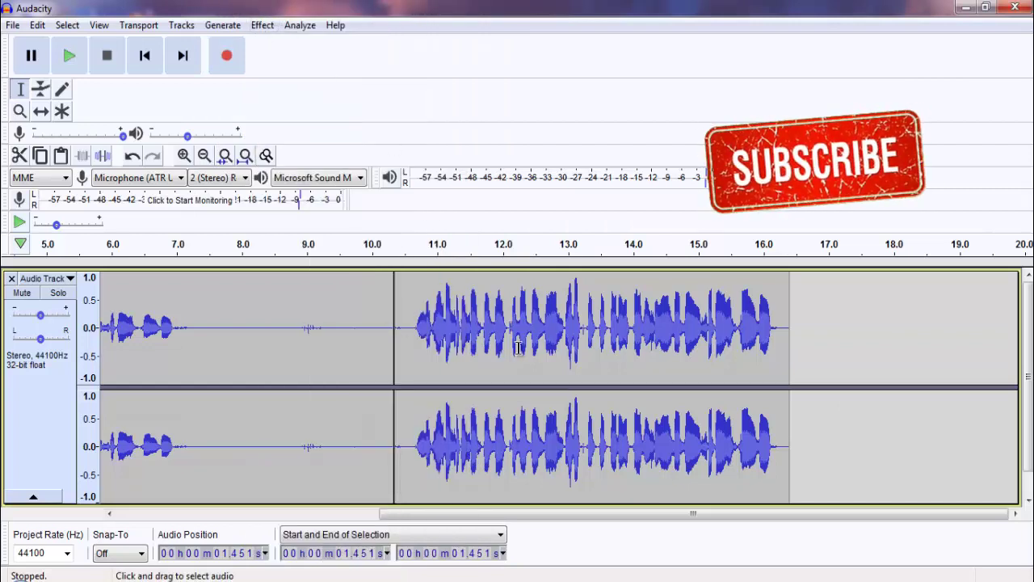